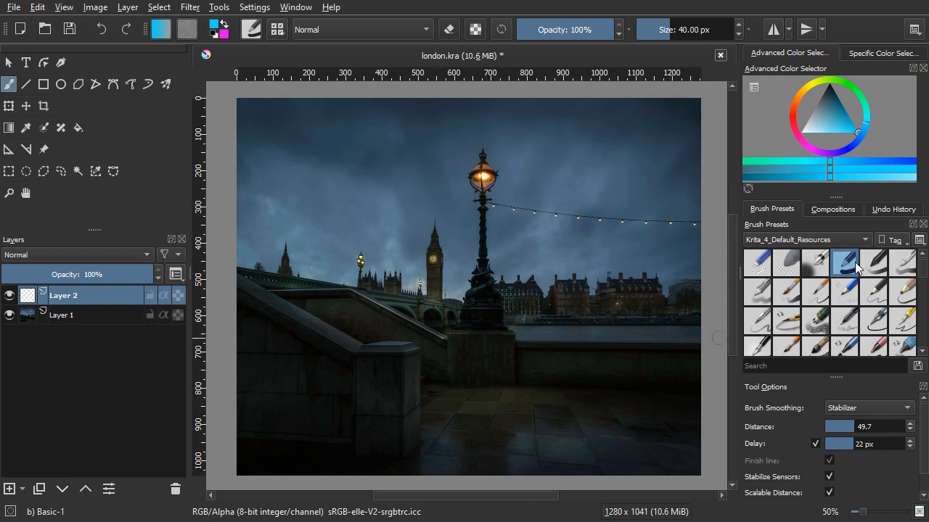
Step: Stamp three overlapping discs in progressively lighter blue by the lamp post's base on Layer 2, about 207, 164 and 143 px wide
{"action": "left_click_drag", "start_coordinate": [502, 331], "coordinate": [509, 339]}
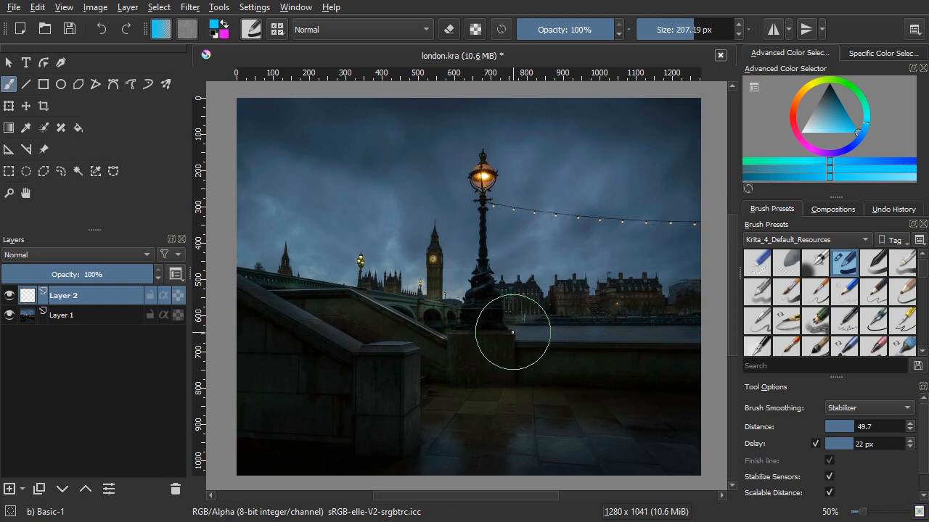
{"action": "left_click", "coordinate": [512, 332]}
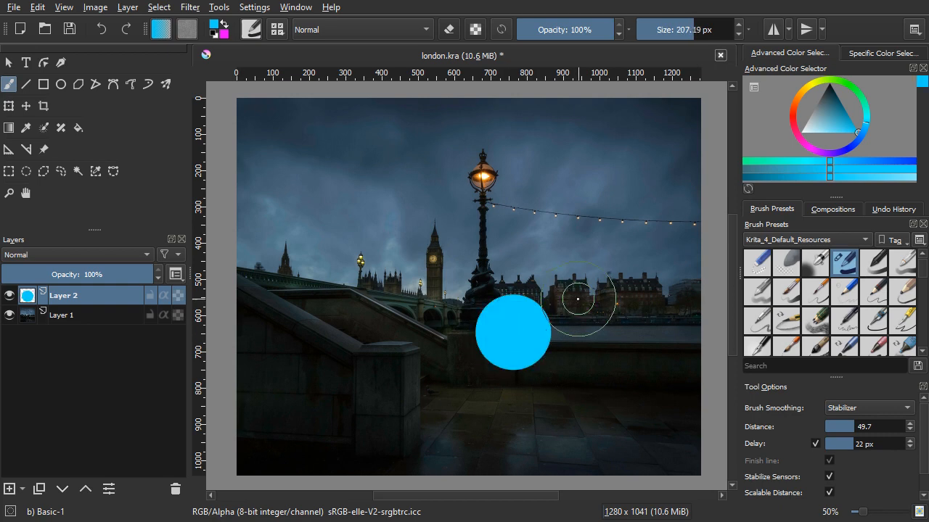
{"action": "scroll", "coordinate": [585, 311], "scroll_direction": "up", "scroll_amount": 1}
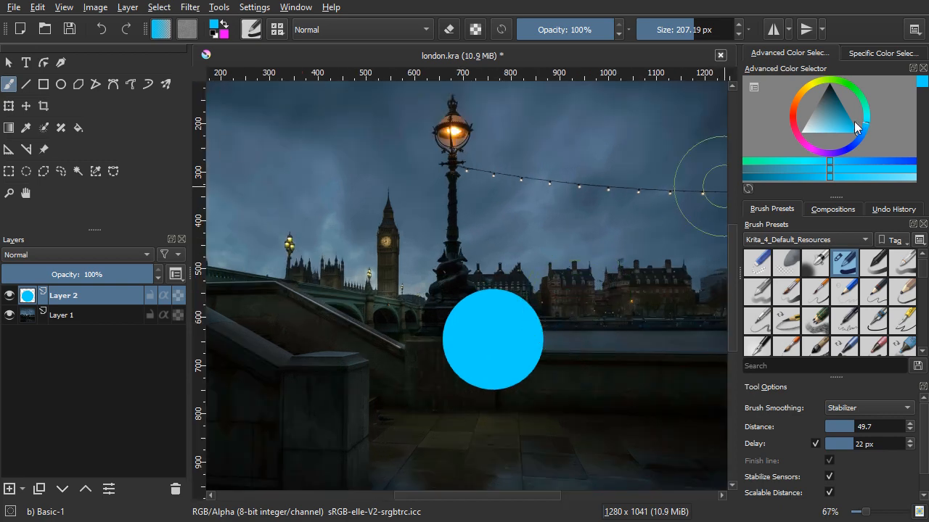
{"action": "left_click", "coordinate": [837, 137]}
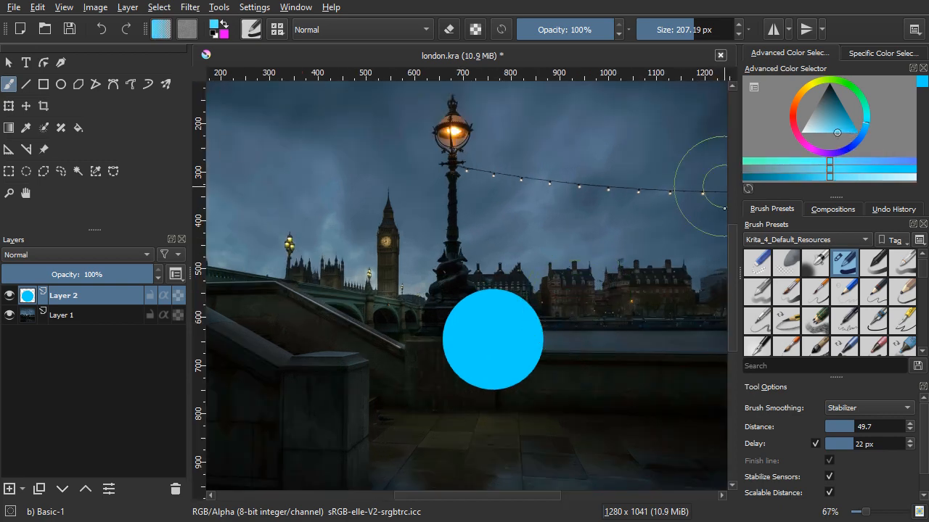
{"action": "left_click_drag", "start_coordinate": [491, 340], "coordinate": [470, 340], "text": "shift"}
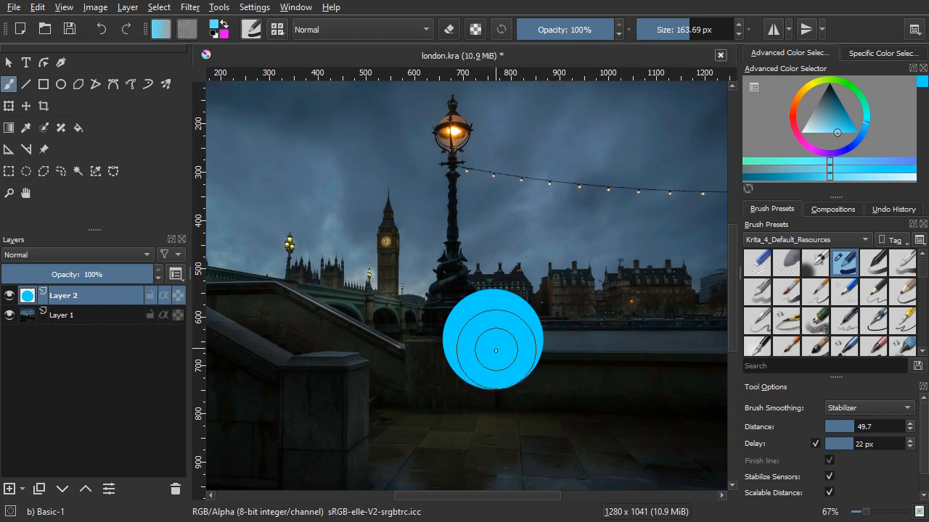
{"action": "left_click", "coordinate": [494, 351]}
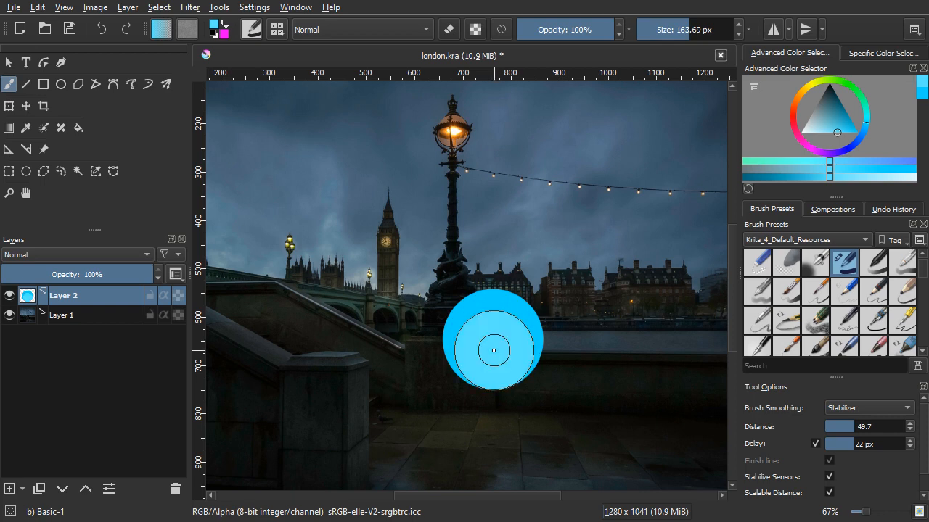
{"action": "left_click_drag", "start_coordinate": [814, 132], "coordinate": [819, 134]}
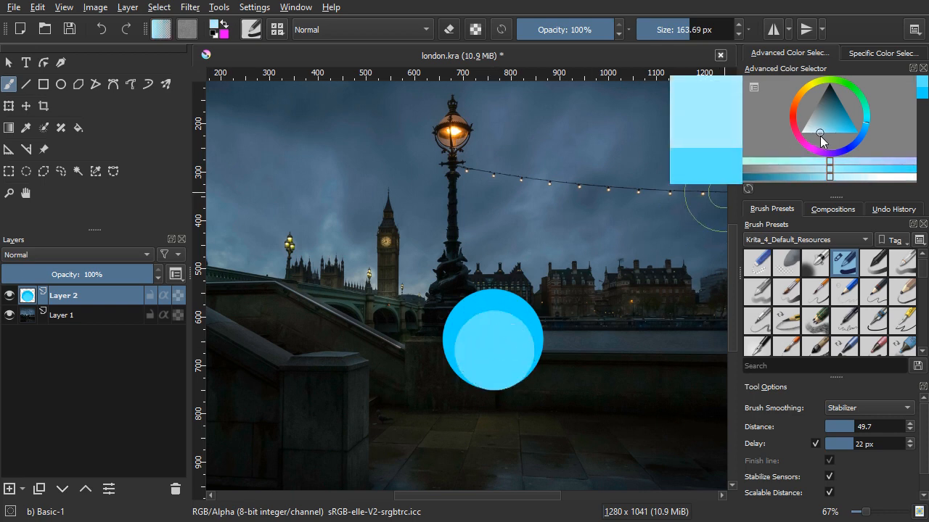
{"action": "left_click_drag", "start_coordinate": [496, 353], "coordinate": [489, 353], "text": "shift"}
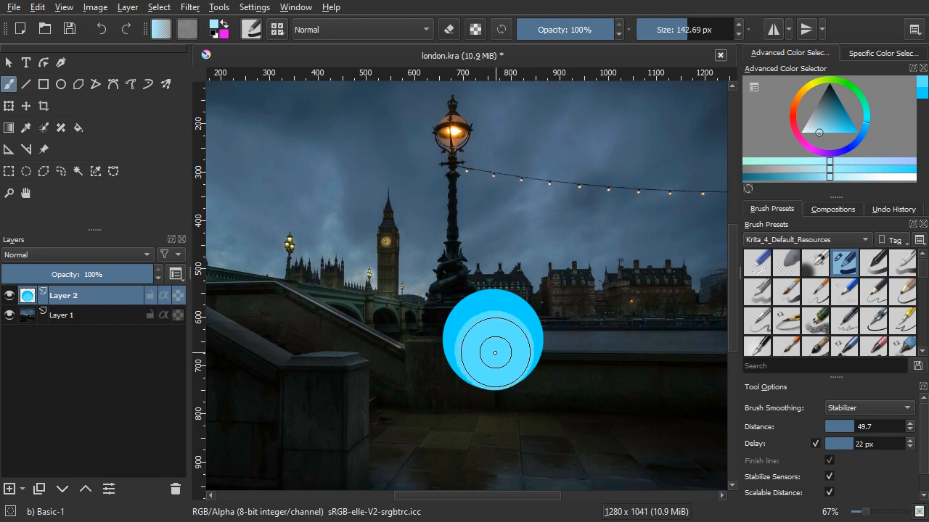
{"action": "left_click", "coordinate": [494, 356]}
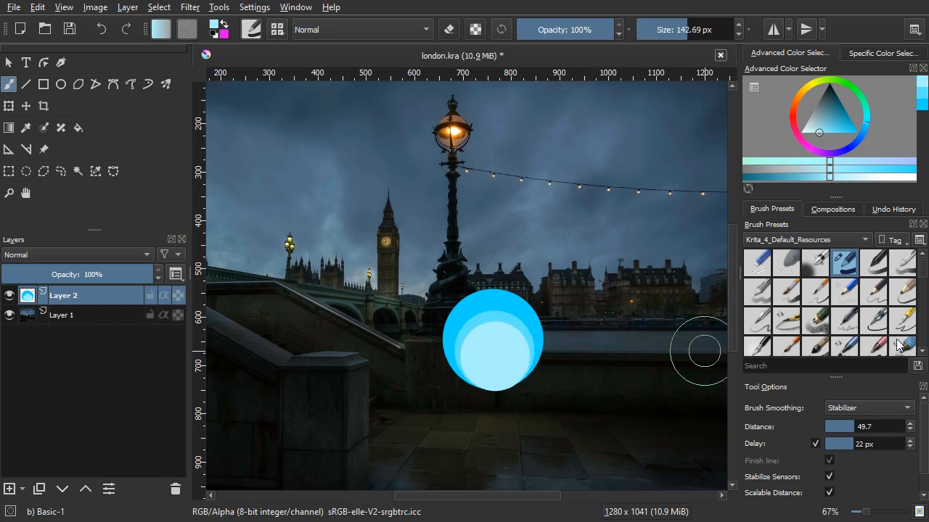
Step: Paint wavy flame tongues rising from the discs in bright cyan with the Waterpaint Hard Edges brush at 61 px
{"action": "scroll", "coordinate": [834, 283], "scroll_direction": "down", "scroll_amount": 3}
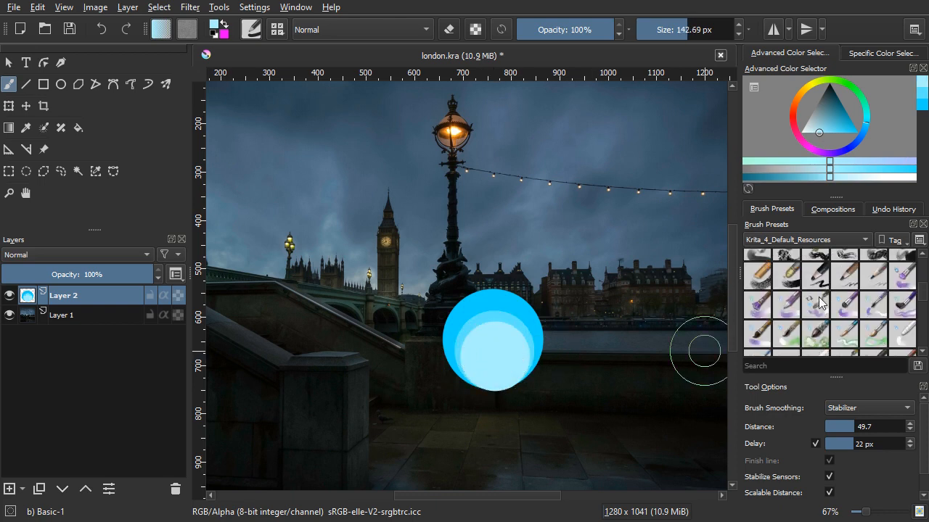
{"action": "left_click", "coordinate": [846, 335]}
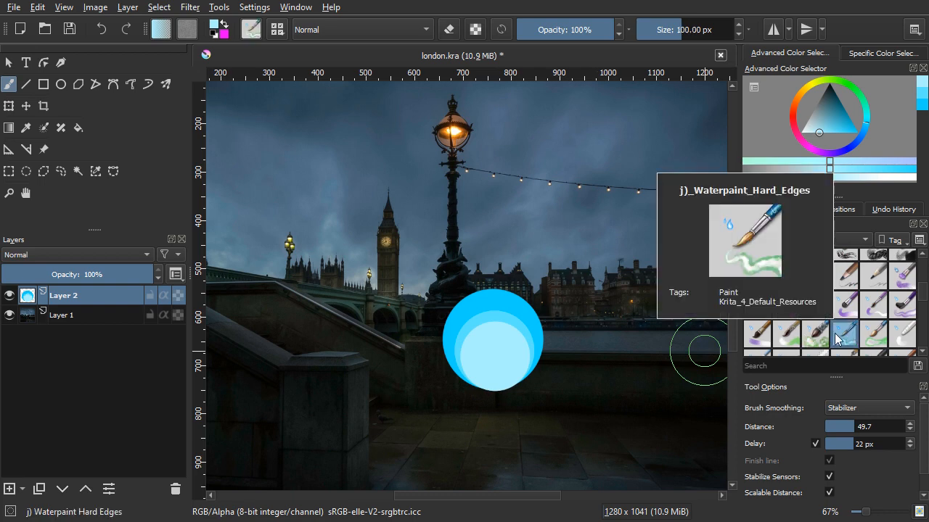
{"action": "key", "text": "bracketleft"}
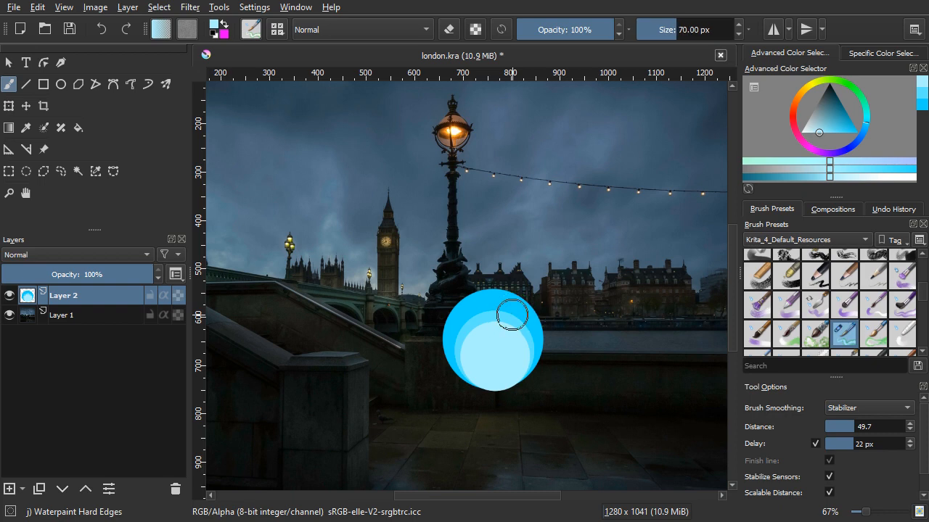
{"action": "left_click", "coordinate": [868, 120]}
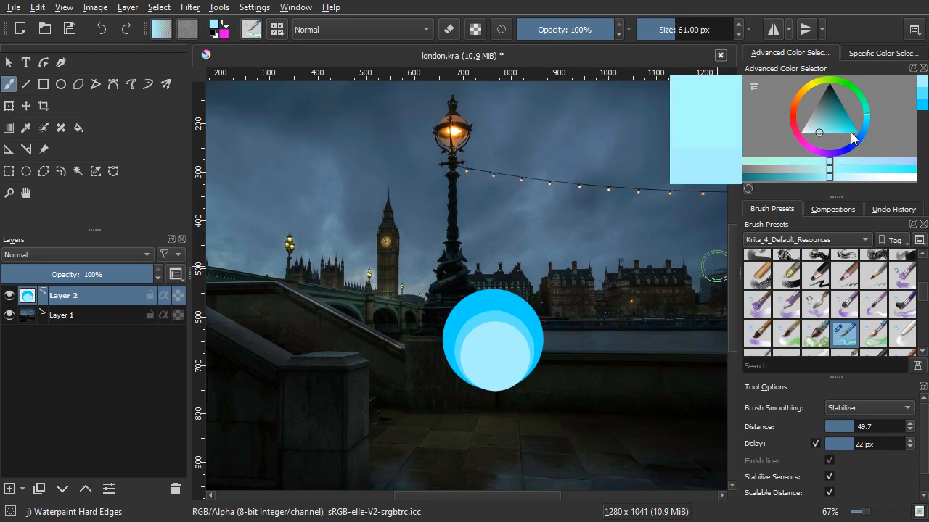
{"action": "left_click_drag", "start_coordinate": [852, 137], "coordinate": [857, 134]}
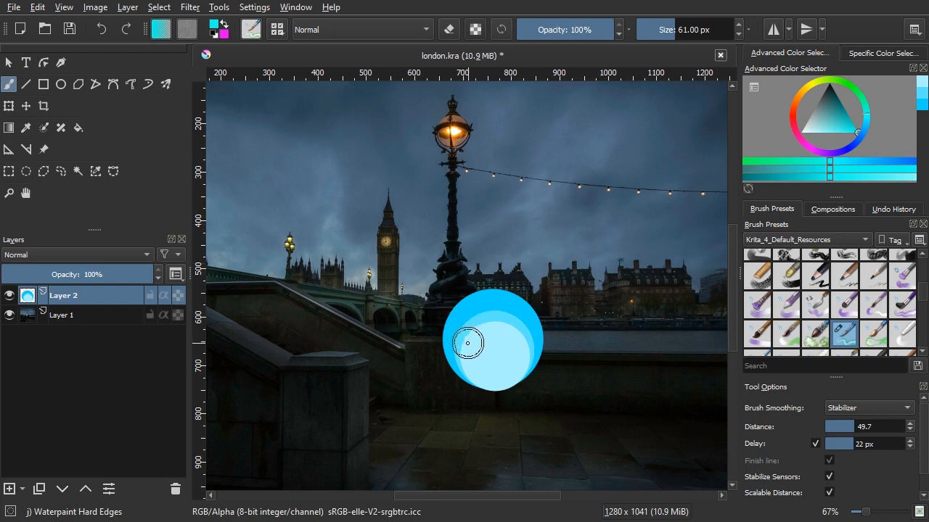
{"action": "mouse_move", "coordinate": [467, 343]}
{"action": "left_mouse_down"}
{"action": "mouse_move", "coordinate": [462, 298]}
{"action": "mouse_move", "coordinate": [499, 259]}
{"action": "mouse_move", "coordinate": [475, 209]}
{"action": "mouse_move", "coordinate": [506, 166]}
{"action": "mouse_move", "coordinate": [504, 145]}
{"action": "mouse_move", "coordinate": [493, 224]}
{"action": "mouse_move", "coordinate": [522, 268]}
{"action": "mouse_move", "coordinate": [525, 293]}
{"action": "mouse_move", "coordinate": [523, 312]}
{"action": "mouse_move", "coordinate": [521, 280]}
{"action": "mouse_move", "coordinate": [514, 326]}
{"action": "mouse_move", "coordinate": [490, 357]}
{"action": "mouse_move", "coordinate": [475, 358]}
{"action": "mouse_move", "coordinate": [454, 335]}
{"action": "mouse_move", "coordinate": [465, 275]}
{"action": "mouse_move", "coordinate": [449, 242]}
{"action": "left_mouse_up"}
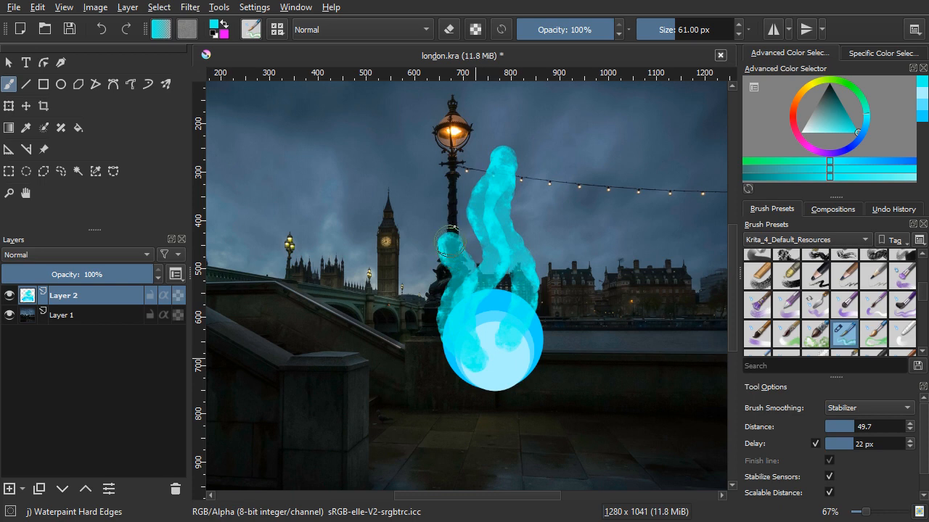
{"action": "mouse_move", "coordinate": [526, 338]}
{"action": "left_mouse_down"}
{"action": "mouse_move", "coordinate": [541, 286]}
{"action": "mouse_move", "coordinate": [522, 262]}
{"action": "mouse_move", "coordinate": [526, 212]}
{"action": "left_mouse_up"}
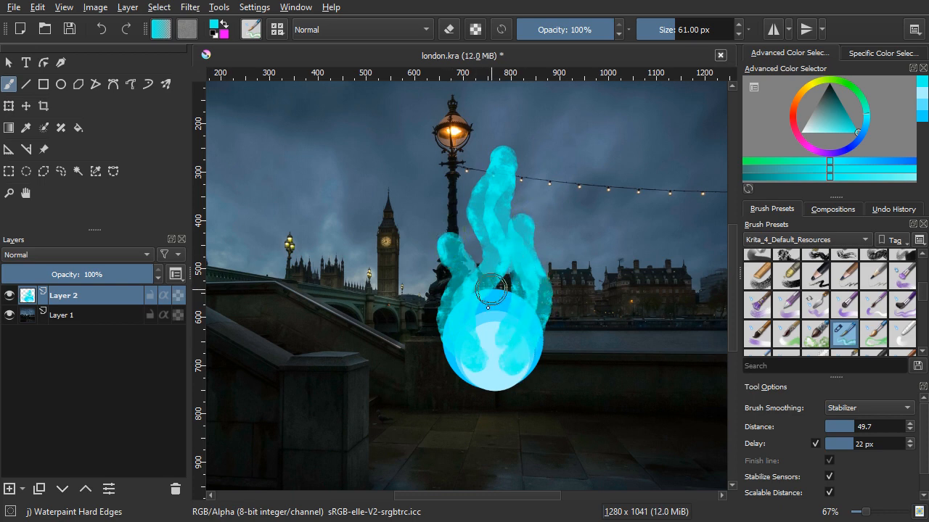
Step: Fill the gaps between the flames and cover the ball's surface and sides with cyan, enlarging the brush to 91.41 px for the final strokes
{"action": "mouse_move", "coordinate": [487, 308]}
{"action": "left_mouse_down"}
{"action": "mouse_move", "coordinate": [489, 367]}
{"action": "mouse_move", "coordinate": [476, 341]}
{"action": "mouse_move", "coordinate": [486, 306]}
{"action": "mouse_move", "coordinate": [508, 298]}
{"action": "mouse_move", "coordinate": [526, 314]}
{"action": "mouse_move", "coordinate": [519, 337]}
{"action": "mouse_move", "coordinate": [486, 250]}
{"action": "mouse_move", "coordinate": [493, 264]}
{"action": "mouse_move", "coordinate": [462, 288]}
{"action": "left_mouse_up"}
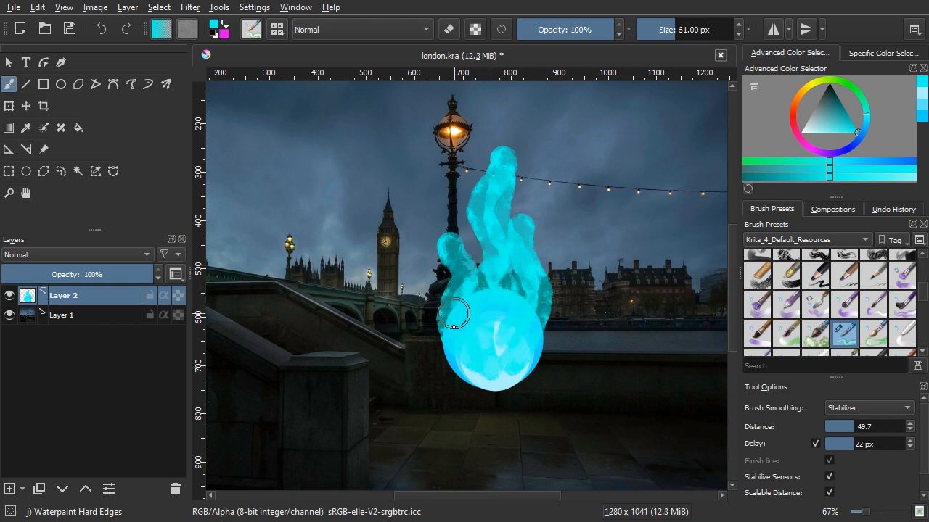
{"action": "left_click_drag", "start_coordinate": [518, 341], "coordinate": [518, 368]}
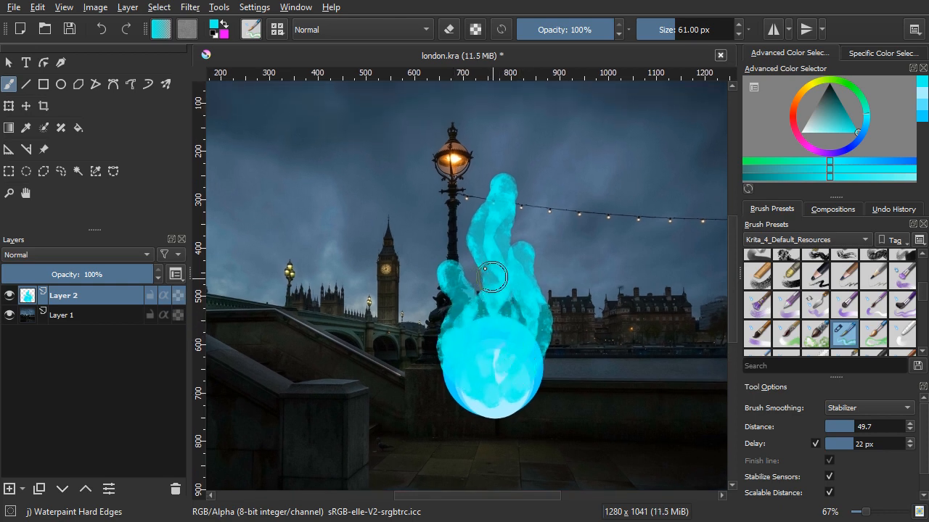
{"action": "left_click_drag", "start_coordinate": [480, 301], "coordinate": [480, 288]}
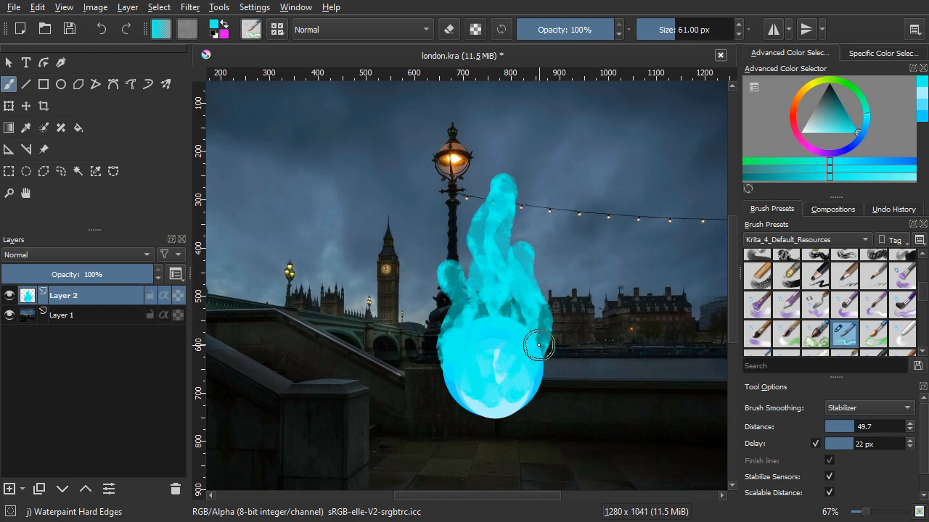
{"action": "mouse_move", "coordinate": [539, 346]}
{"action": "left_mouse_down"}
{"action": "mouse_move", "coordinate": [537, 366]}
{"action": "mouse_move", "coordinate": [529, 356]}
{"action": "mouse_move", "coordinate": [544, 333]}
{"action": "left_mouse_up"}
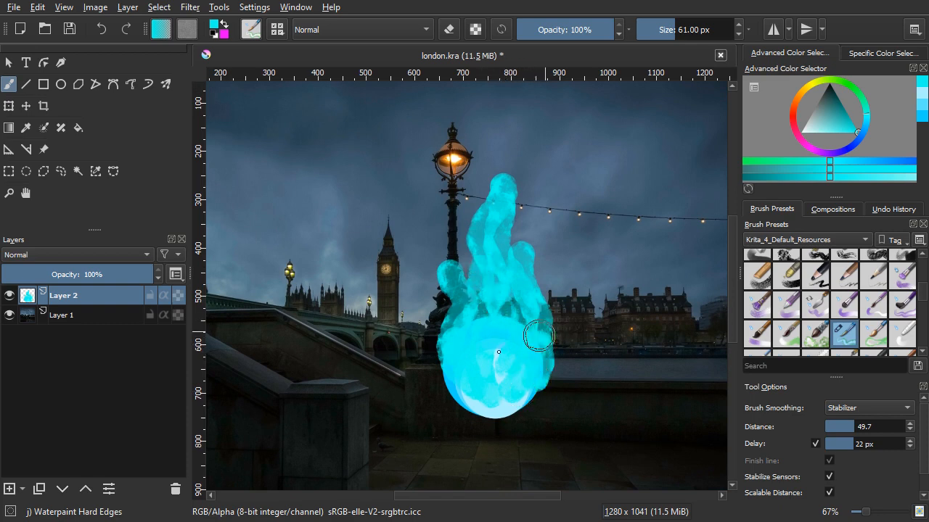
{"action": "left_click_drag", "start_coordinate": [443, 347], "coordinate": [483, 392]}
{"action": "key", "text": "ctrl+z"}
{"action": "scroll", "coordinate": [508, 376], "scroll_direction": "up", "scroll_amount": 4}
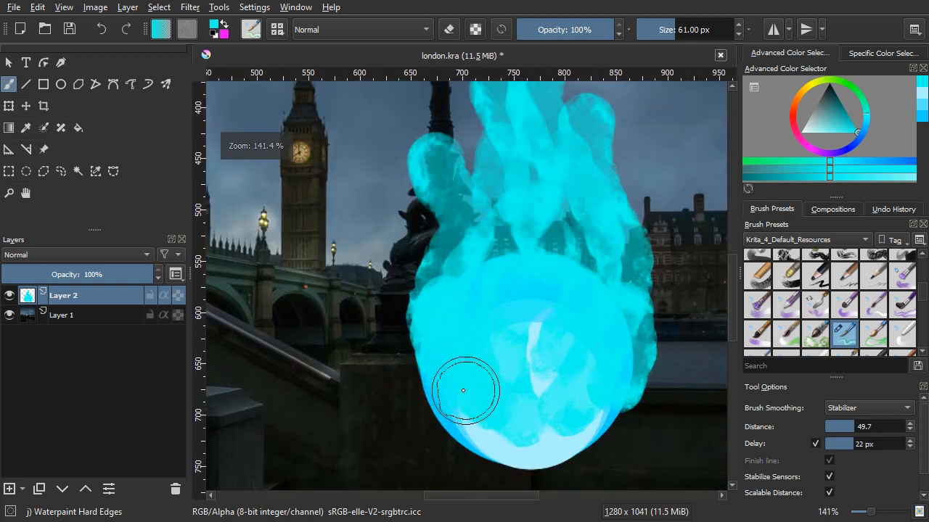
{"action": "left_click_drag", "start_coordinate": [455, 389], "coordinate": [486, 390], "text": "shift"}
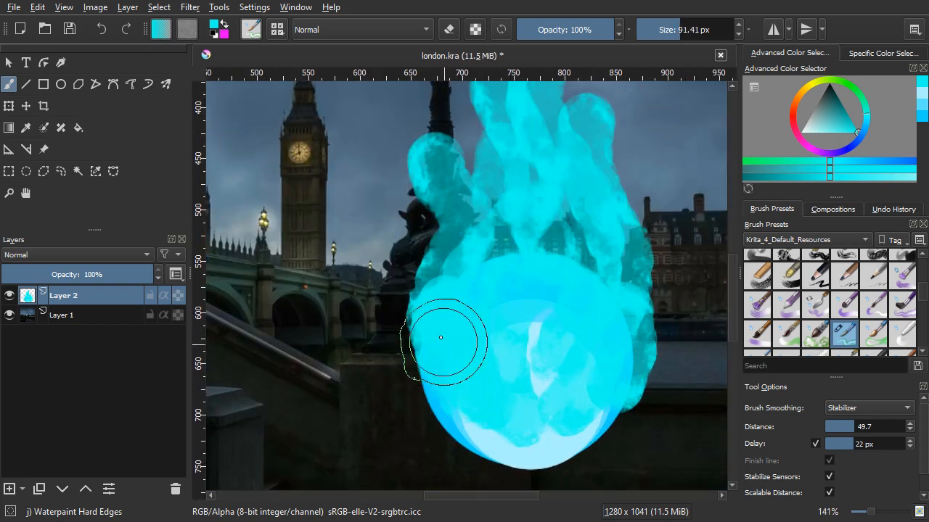
{"action": "mouse_move", "coordinate": [444, 324]}
{"action": "left_mouse_down"}
{"action": "mouse_move", "coordinate": [451, 384]}
{"action": "mouse_move", "coordinate": [473, 407]}
{"action": "mouse_move", "coordinate": [523, 403]}
{"action": "mouse_move", "coordinate": [542, 371]}
{"action": "mouse_move", "coordinate": [486, 369]}
{"action": "mouse_move", "coordinate": [558, 370]}
{"action": "left_mouse_up"}
Step: Paint pale cyan highlights down the tall central flame and in the middle of the ball, reducing the brush to 35.91 px
{"action": "scroll", "coordinate": [537, 367], "scroll_direction": "down", "scroll_amount": 4}
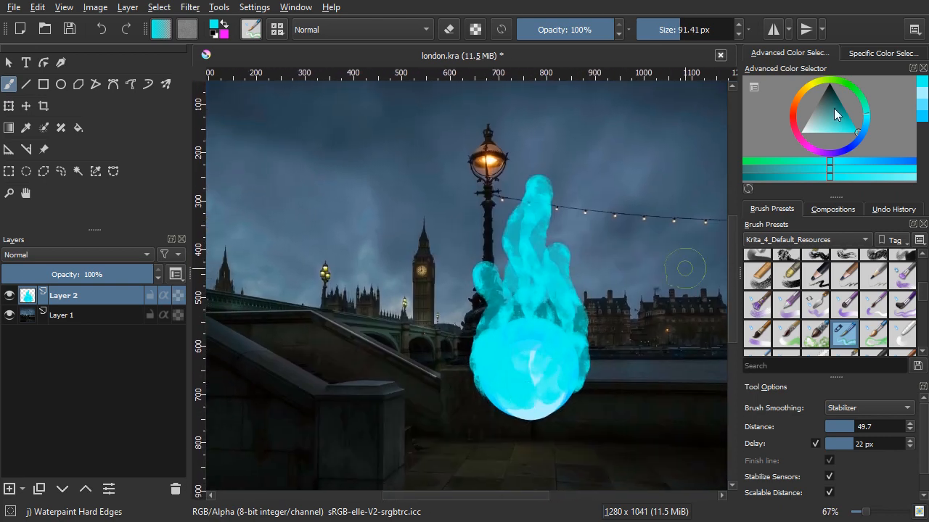
{"action": "left_click_drag", "start_coordinate": [832, 127], "coordinate": [821, 148]}
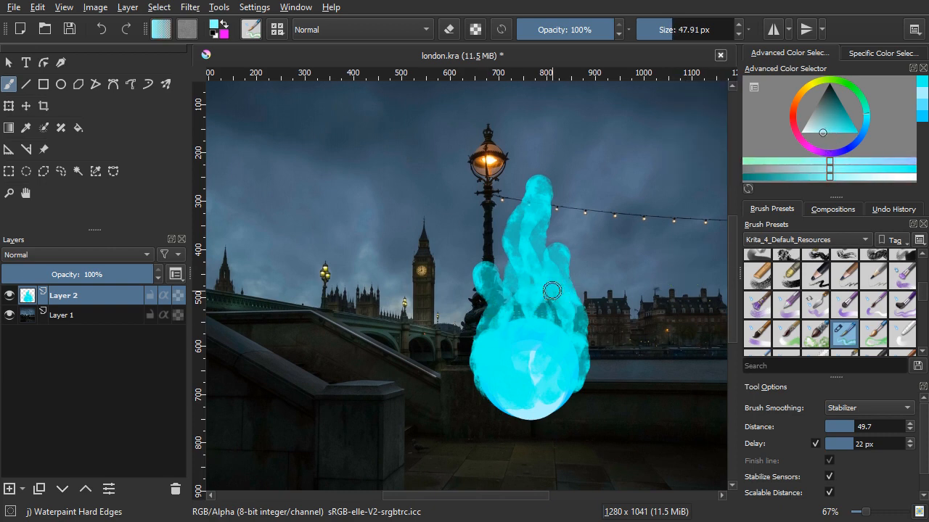
{"action": "left_click_drag", "start_coordinate": [536, 204], "coordinate": [528, 335]}
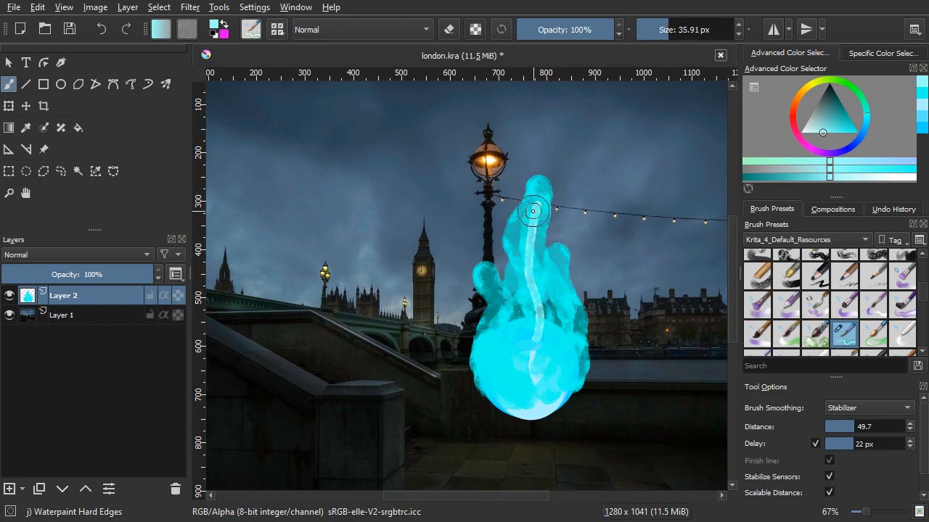
{"action": "mouse_move", "coordinate": [533, 211]}
{"action": "left_mouse_down"}
{"action": "mouse_move", "coordinate": [527, 284]}
{"action": "mouse_move", "coordinate": [521, 333]}
{"action": "left_mouse_up"}
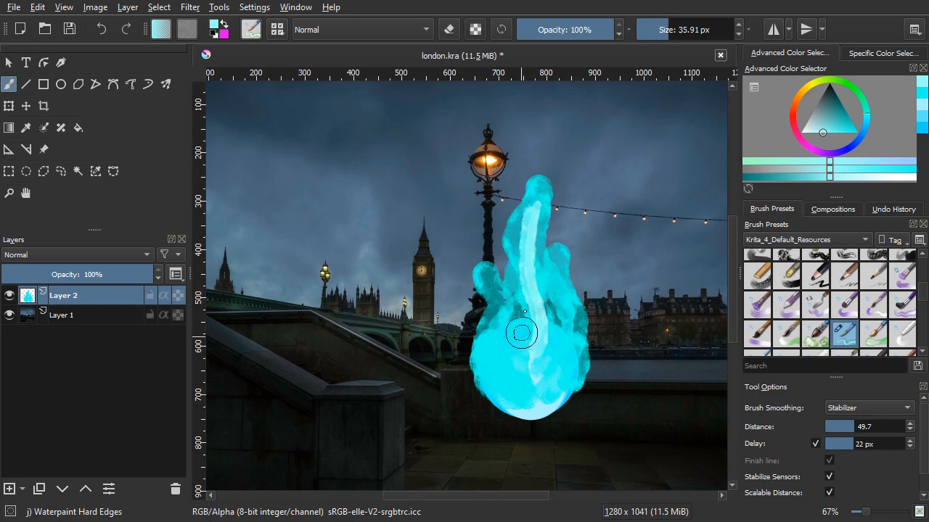
{"action": "mouse_move", "coordinate": [525, 280]}
{"action": "left_mouse_down"}
{"action": "mouse_move", "coordinate": [525, 316]}
{"action": "mouse_move", "coordinate": [502, 364]}
{"action": "mouse_move", "coordinate": [507, 387]}
{"action": "mouse_move", "coordinate": [547, 382]}
{"action": "mouse_move", "coordinate": [557, 368]}
{"action": "mouse_move", "coordinate": [552, 340]}
{"action": "mouse_move", "coordinate": [520, 317]}
{"action": "mouse_move", "coordinate": [530, 317]}
{"action": "mouse_move", "coordinate": [534, 350]}
{"action": "mouse_move", "coordinate": [528, 375]}
{"action": "mouse_move", "coordinate": [520, 373]}
{"action": "mouse_move", "coordinate": [520, 332]}
{"action": "mouse_move", "coordinate": [535, 320]}
{"action": "mouse_move", "coordinate": [530, 366]}
{"action": "mouse_move", "coordinate": [541, 346]}
{"action": "left_mouse_up"}
Step: Soften the fireball's right edge and the right flame tongue with the Blender Blur brush at 33 px
{"action": "scroll", "coordinate": [834, 312], "scroll_direction": "down", "scroll_amount": 2}
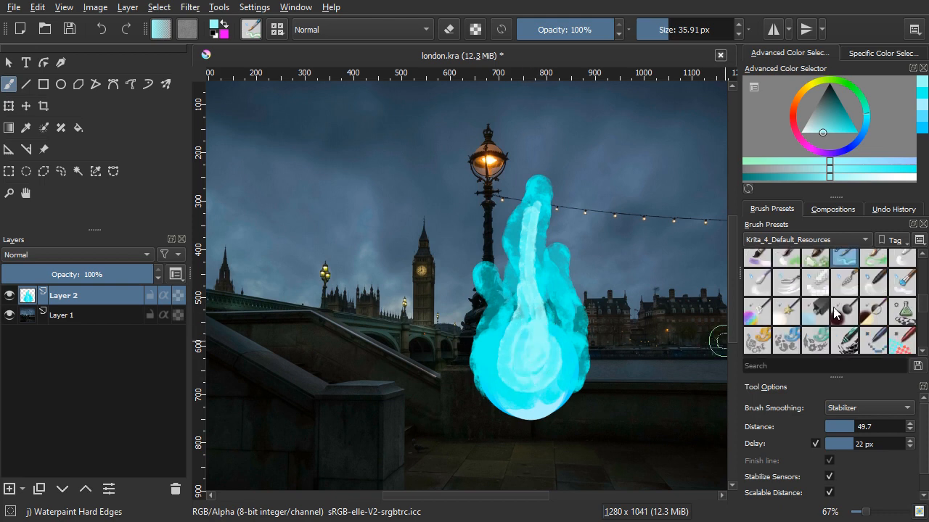
{"action": "left_click", "coordinate": [756, 283]}
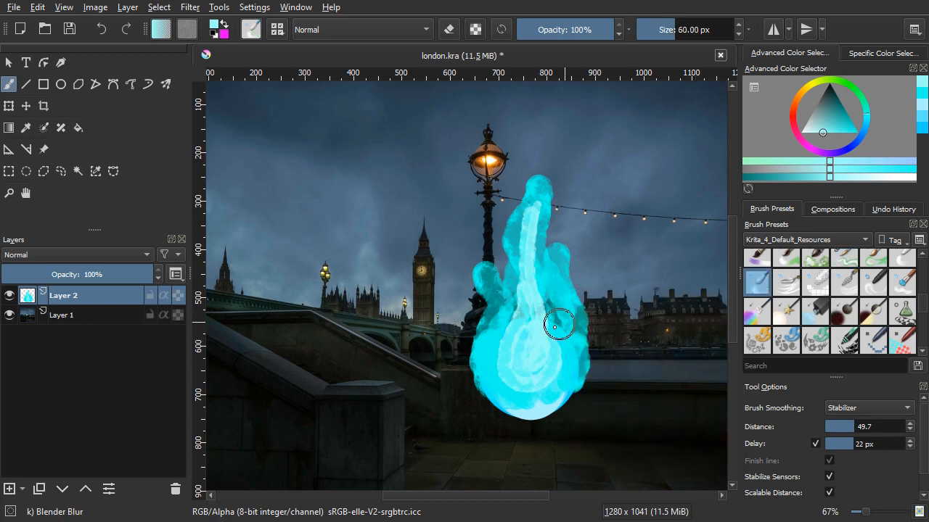
{"action": "mouse_move", "coordinate": [561, 360]}
{"action": "left_mouse_down"}
{"action": "mouse_move", "coordinate": [574, 361]}
{"action": "mouse_move", "coordinate": [548, 360]}
{"action": "left_mouse_up"}
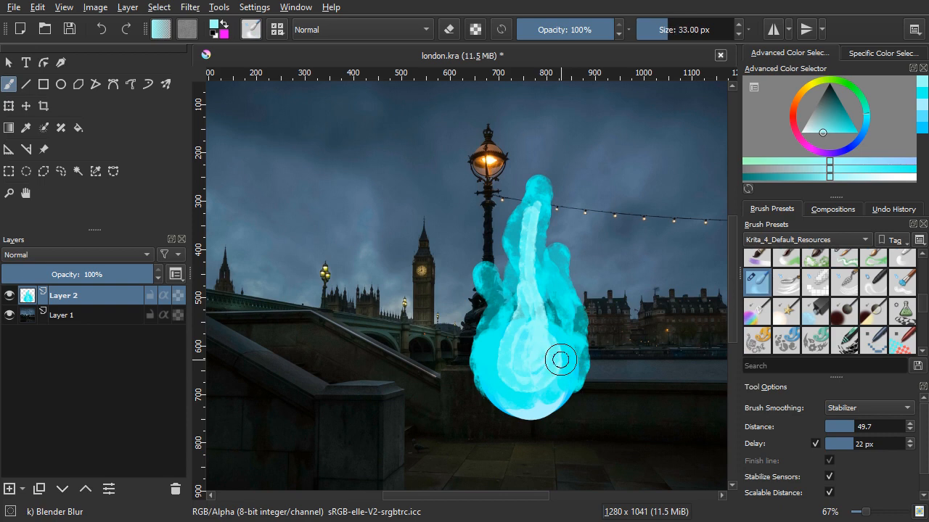
{"action": "mouse_move", "coordinate": [565, 407]}
{"action": "left_mouse_down"}
{"action": "mouse_move", "coordinate": [558, 400]}
{"action": "mouse_move", "coordinate": [586, 372]}
{"action": "mouse_move", "coordinate": [588, 335]}
{"action": "left_mouse_up"}
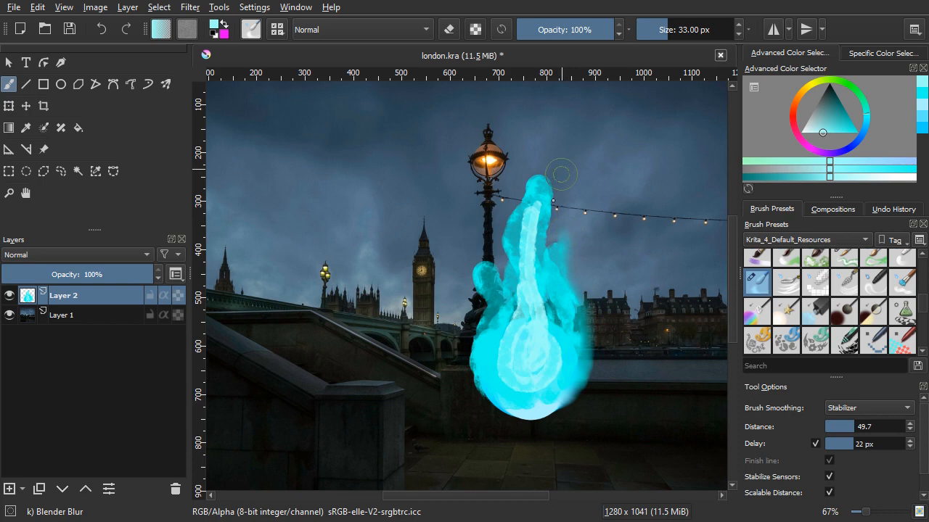
Step: Blend the tall central flame's highlight and edges and pull its tip upward into a soft taper, using brush sizes of 55.5 and 39 px
{"action": "left_click_drag", "start_coordinate": [535, 233], "coordinate": [531, 254]}
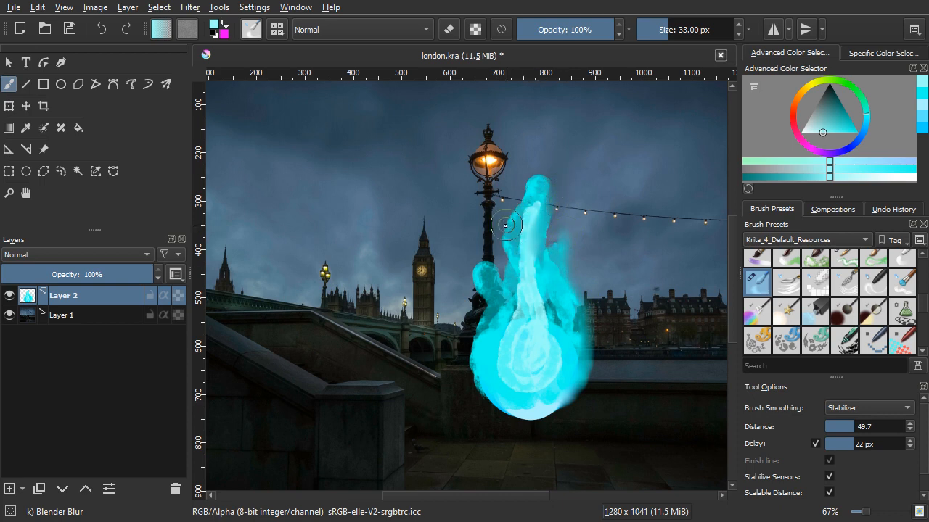
{"action": "left_click_drag", "start_coordinate": [504, 225], "coordinate": [531, 176]}
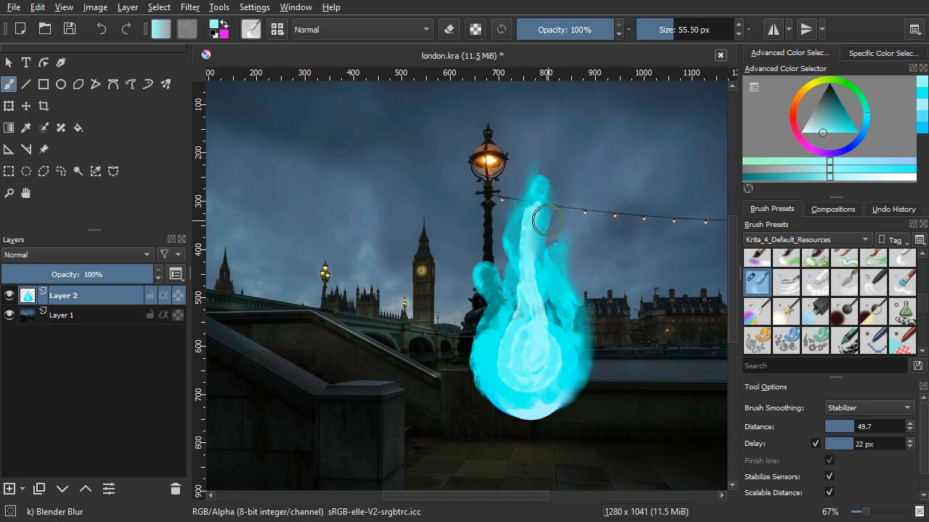
{"action": "mouse_move", "coordinate": [546, 220]}
{"action": "left_mouse_down"}
{"action": "mouse_move", "coordinate": [533, 274]}
{"action": "mouse_move", "coordinate": [518, 272]}
{"action": "mouse_move", "coordinate": [513, 209]}
{"action": "mouse_move", "coordinate": [541, 168]}
{"action": "mouse_move", "coordinate": [535, 129]}
{"action": "left_mouse_up"}
{"action": "left_click_drag", "start_coordinate": [500, 245], "coordinate": [507, 197]}
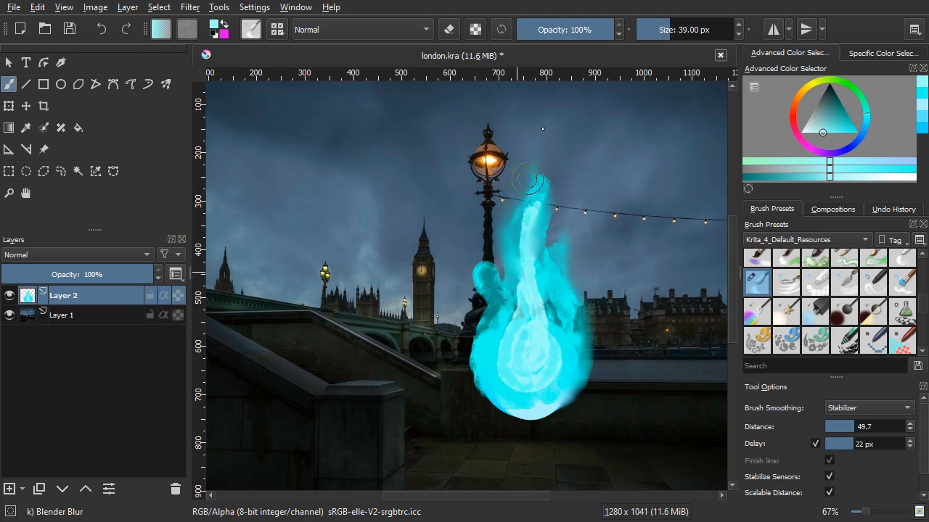
{"action": "mouse_move", "coordinate": [522, 253]}
{"action": "left_mouse_down"}
{"action": "mouse_move", "coordinate": [508, 217]}
{"action": "mouse_move", "coordinate": [533, 193]}
{"action": "left_mouse_up"}
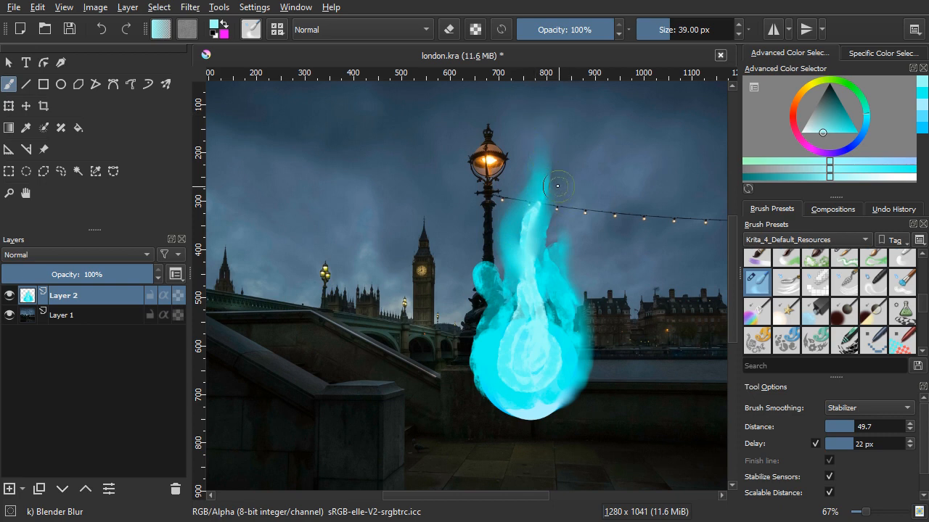
{"action": "left_click_drag", "start_coordinate": [533, 208], "coordinate": [541, 238]}
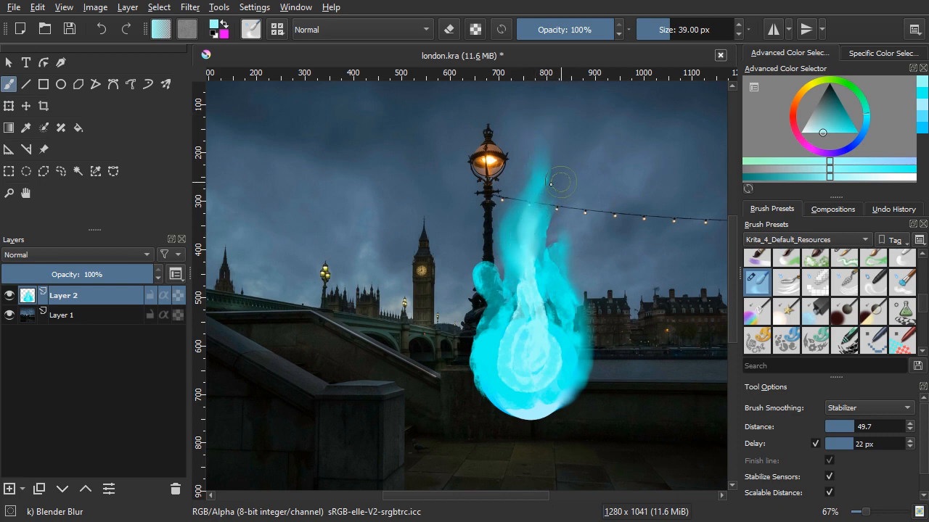
Step: Taper the small left flame tongue upward and soften the fireball's left side with the Blender Blur brush at 39 px
{"action": "mouse_move", "coordinate": [540, 203]}
{"action": "left_mouse_down"}
{"action": "mouse_move", "coordinate": [533, 212]}
{"action": "mouse_move", "coordinate": [549, 198]}
{"action": "left_mouse_up"}
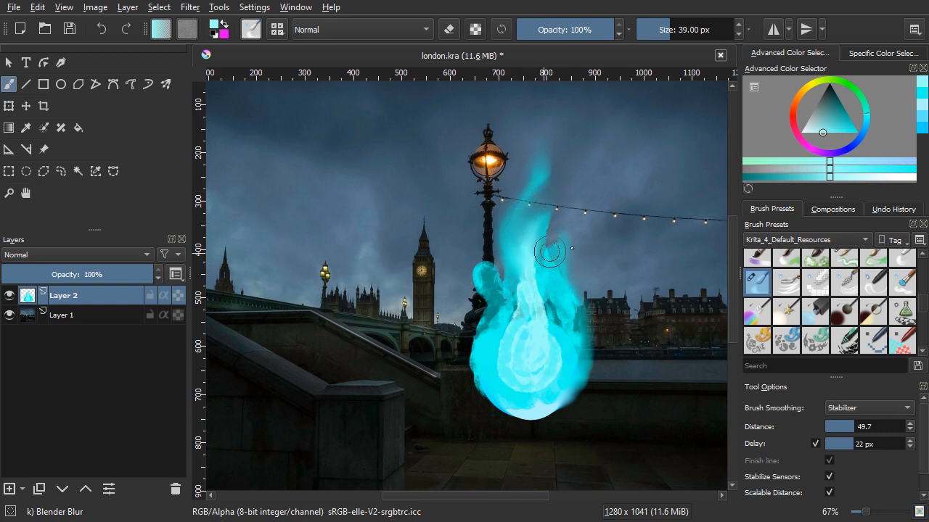
{"action": "mouse_move", "coordinate": [531, 333]}
{"action": "left_mouse_down"}
{"action": "mouse_move", "coordinate": [495, 363]}
{"action": "mouse_move", "coordinate": [476, 340]}
{"action": "mouse_move", "coordinate": [472, 265]}
{"action": "left_mouse_up"}
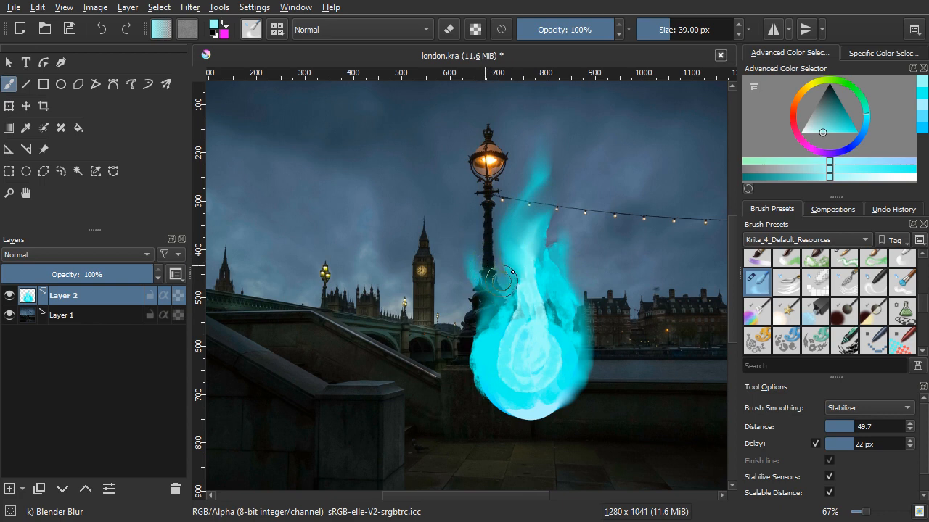
{"action": "mouse_move", "coordinate": [490, 391]}
{"action": "left_mouse_down"}
{"action": "mouse_move", "coordinate": [497, 414]}
{"action": "mouse_move", "coordinate": [482, 342]}
{"action": "mouse_move", "coordinate": [497, 316]}
{"action": "mouse_move", "coordinate": [515, 341]}
{"action": "mouse_move", "coordinate": [501, 377]}
{"action": "mouse_move", "coordinate": [488, 362]}
{"action": "mouse_move", "coordinate": [482, 318]}
{"action": "mouse_move", "coordinate": [504, 297]}
{"action": "mouse_move", "coordinate": [539, 325]}
{"action": "left_mouse_up"}
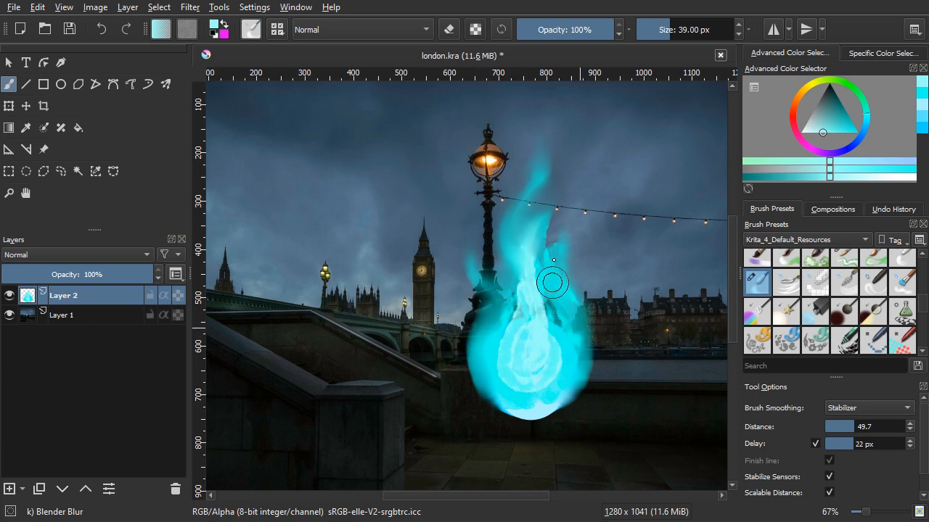
Step: Blend the pale inner highlight into the surrounding cyan and smooth the remaining hard edges between the flames
{"action": "mouse_move", "coordinate": [548, 259]}
{"action": "left_mouse_down"}
{"action": "mouse_move", "coordinate": [549, 327]}
{"action": "mouse_move", "coordinate": [537, 305]}
{"action": "mouse_move", "coordinate": [538, 253]}
{"action": "mouse_move", "coordinate": [517, 326]}
{"action": "mouse_move", "coordinate": [524, 252]}
{"action": "mouse_move", "coordinate": [516, 386]}
{"action": "mouse_move", "coordinate": [550, 365]}
{"action": "mouse_move", "coordinate": [526, 377]}
{"action": "mouse_move", "coordinate": [506, 334]}
{"action": "mouse_move", "coordinate": [535, 325]}
{"action": "mouse_move", "coordinate": [572, 333]}
{"action": "mouse_move", "coordinate": [552, 305]}
{"action": "mouse_move", "coordinate": [569, 307]}
{"action": "mouse_move", "coordinate": [544, 273]}
{"action": "mouse_move", "coordinate": [544, 322]}
{"action": "mouse_move", "coordinate": [574, 351]}
{"action": "mouse_move", "coordinate": [553, 298]}
{"action": "mouse_move", "coordinate": [547, 392]}
{"action": "mouse_move", "coordinate": [530, 408]}
{"action": "mouse_move", "coordinate": [498, 385]}
{"action": "mouse_move", "coordinate": [515, 373]}
{"action": "mouse_move", "coordinate": [501, 385]}
{"action": "mouse_move", "coordinate": [485, 366]}
{"action": "left_mouse_up"}
{"action": "left_click_drag", "start_coordinate": [519, 296], "coordinate": [529, 321]}
{"action": "scroll", "coordinate": [529, 322], "scroll_direction": "down", "scroll_amount": 1}
{"action": "scroll", "coordinate": [537, 338], "scroll_direction": "up", "scroll_amount": 1}
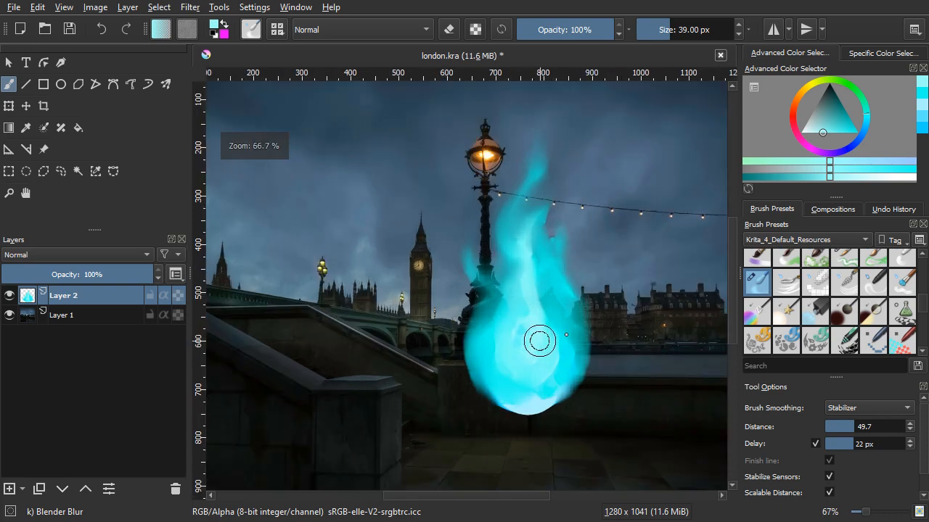
{"action": "scroll", "coordinate": [555, 304], "scroll_direction": "up", "scroll_amount": 1}
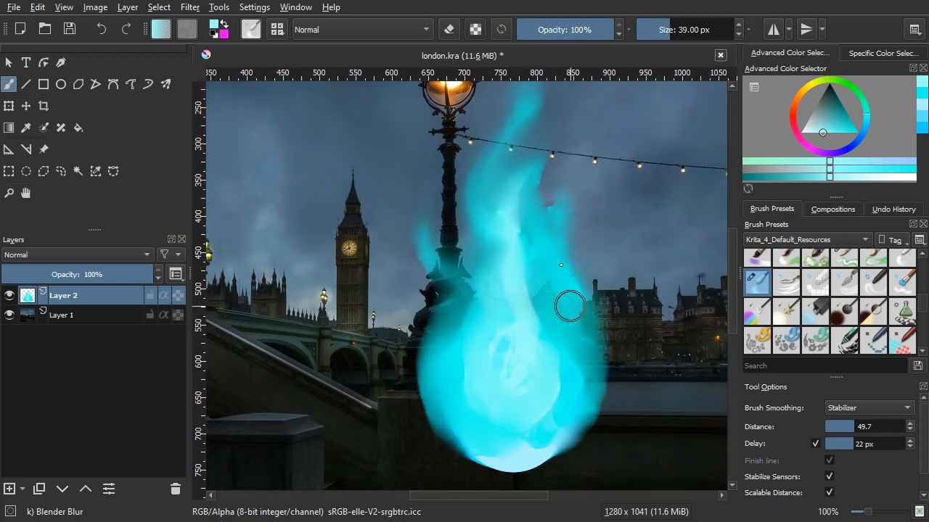
{"action": "scroll", "coordinate": [561, 257], "scroll_direction": "down", "scroll_amount": 1}
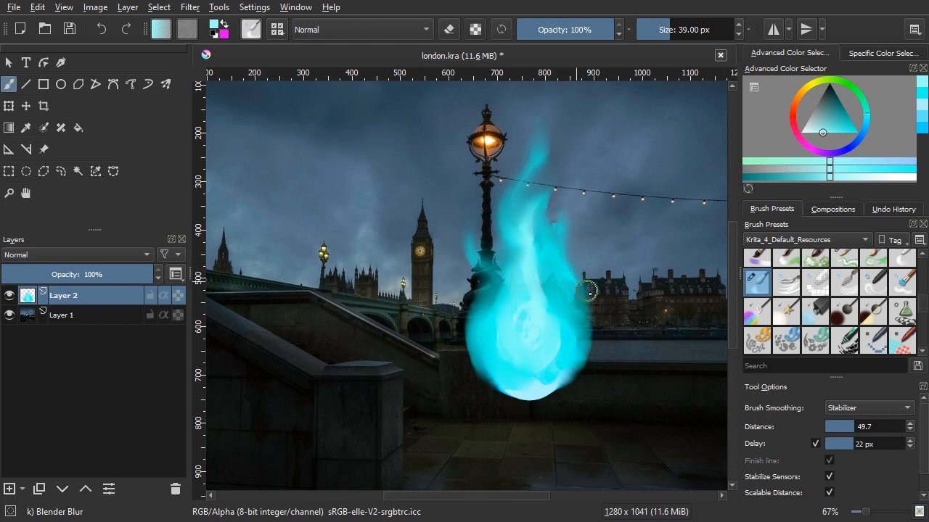
{"action": "left_click_drag", "start_coordinate": [599, 300], "coordinate": [616, 308]}
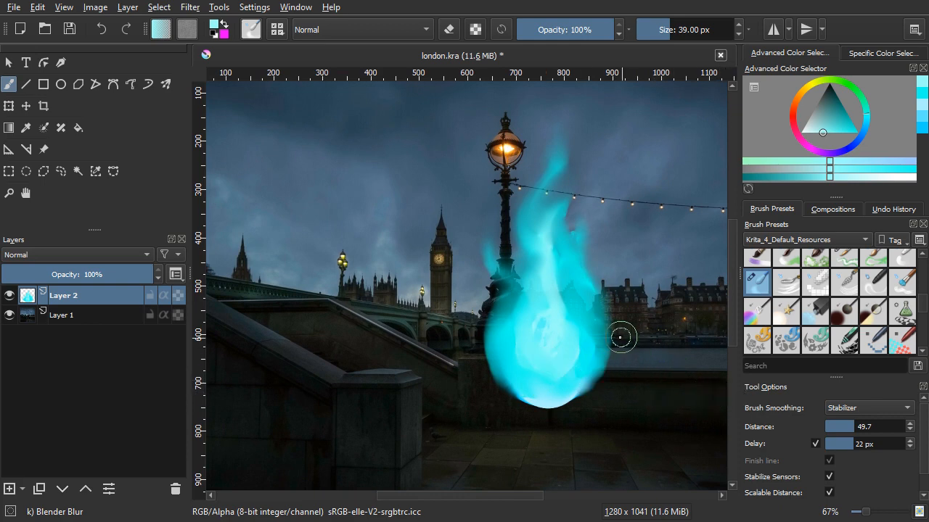
{"action": "left_click_drag", "start_coordinate": [621, 337], "coordinate": [639, 342]}
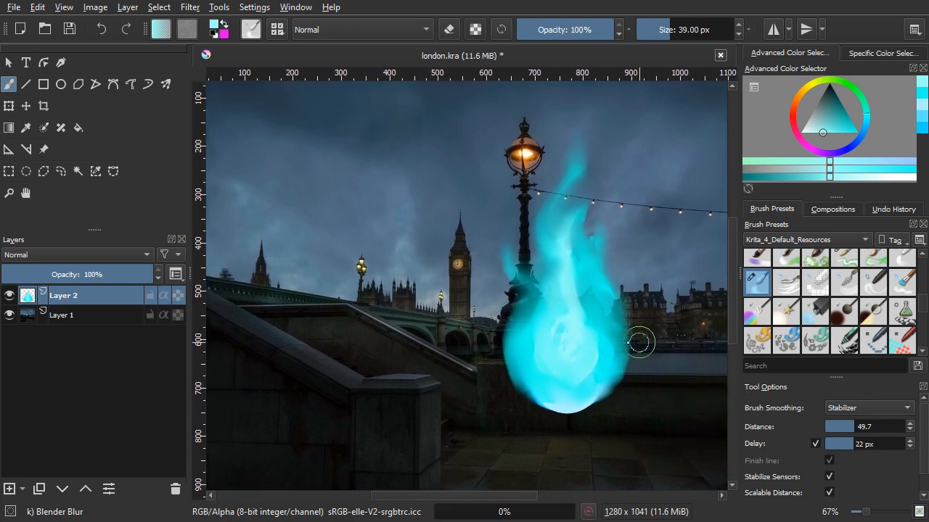
Step: Add a layer between the fireball and the photo, and choose the Airbrush Soft preset with a more saturated cyan
{"action": "left_click", "coordinate": [65, 314]}
{"action": "left_click", "coordinate": [9, 489]}
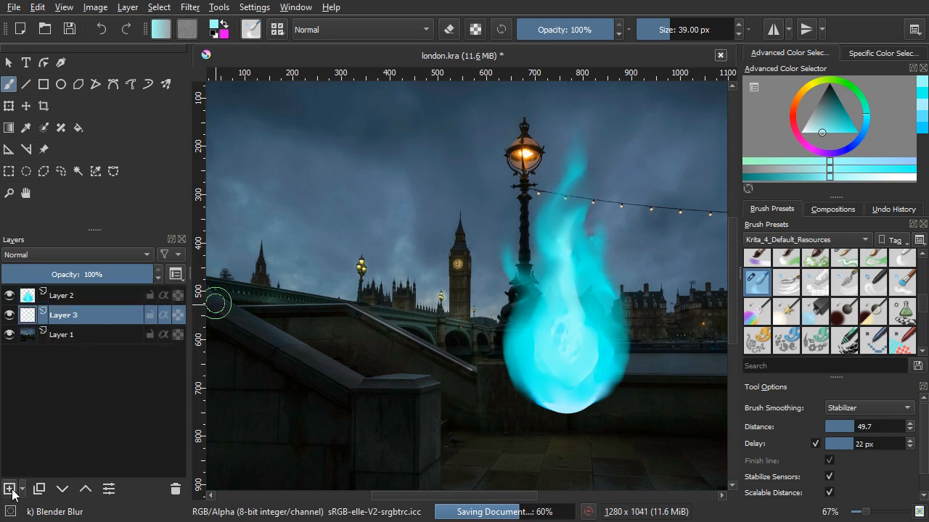
{"action": "scroll", "coordinate": [858, 320], "scroll_direction": "down", "scroll_amount": 4}
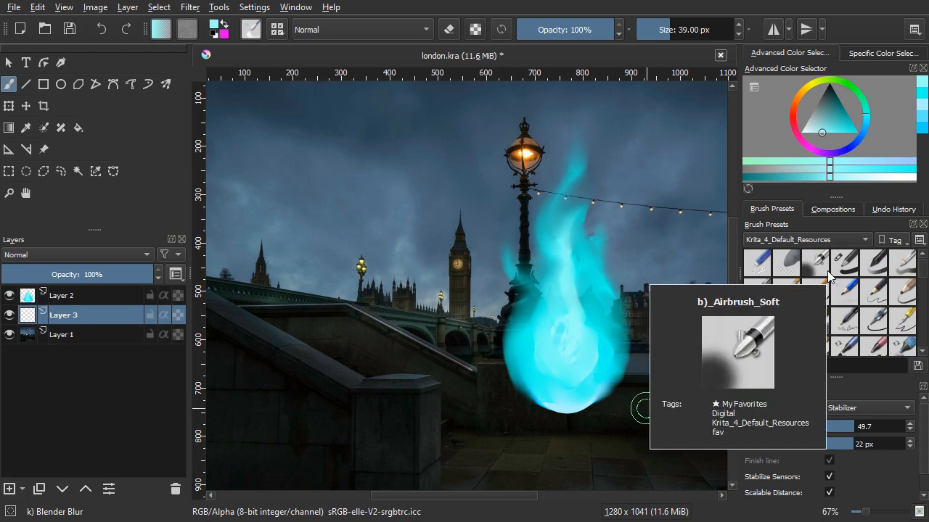
{"action": "left_click", "coordinate": [815, 262]}
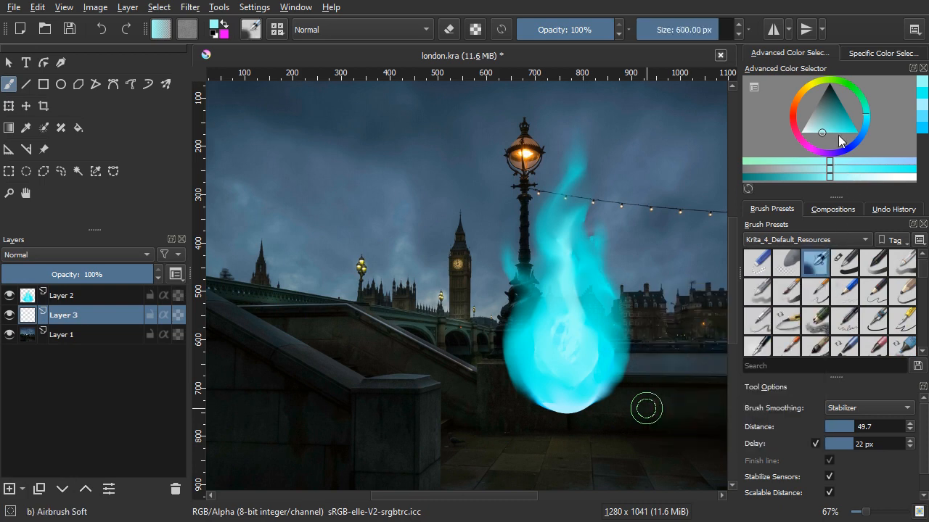
{"action": "left_click", "coordinate": [841, 133]}
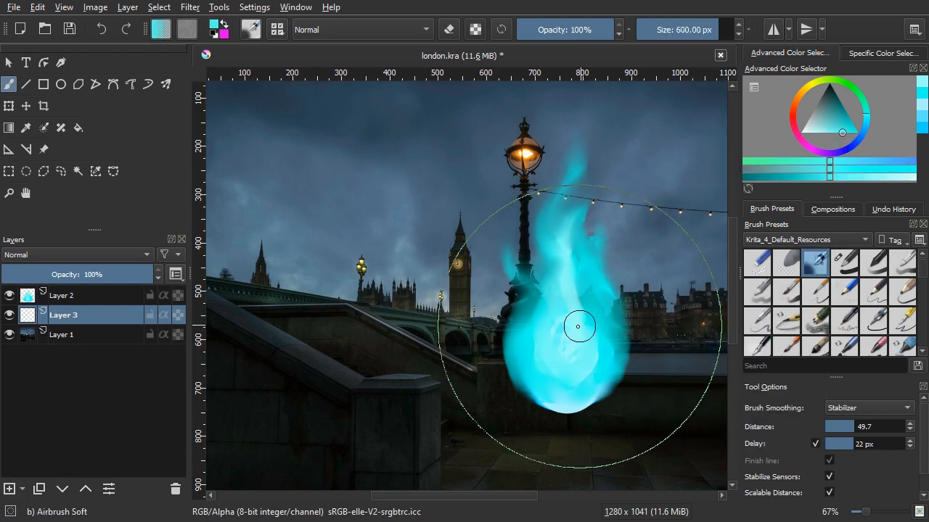
Step: Reduce the airbrush to 399 px and build up a soft cyan glow around the fireball's round body
{"action": "left_click_drag", "start_coordinate": [569, 328], "coordinate": [472, 327], "text": "shift"}
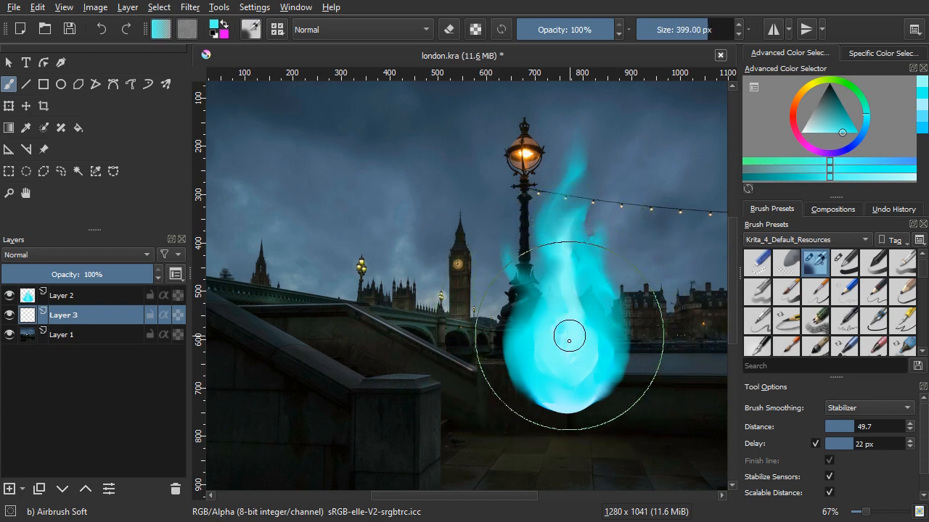
{"action": "left_click", "coordinate": [566, 356]}
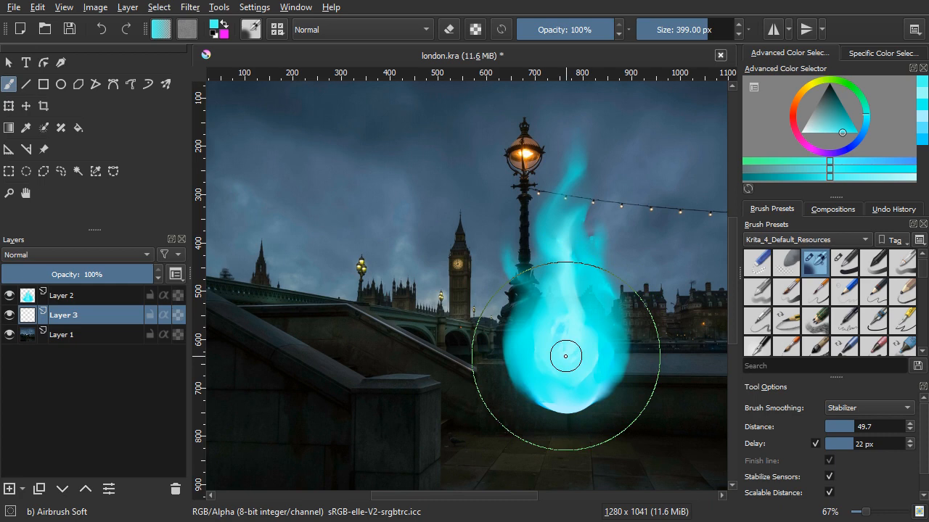
{"action": "left_click", "coordinate": [565, 356]}
{"action": "left_click", "coordinate": [566, 356]}
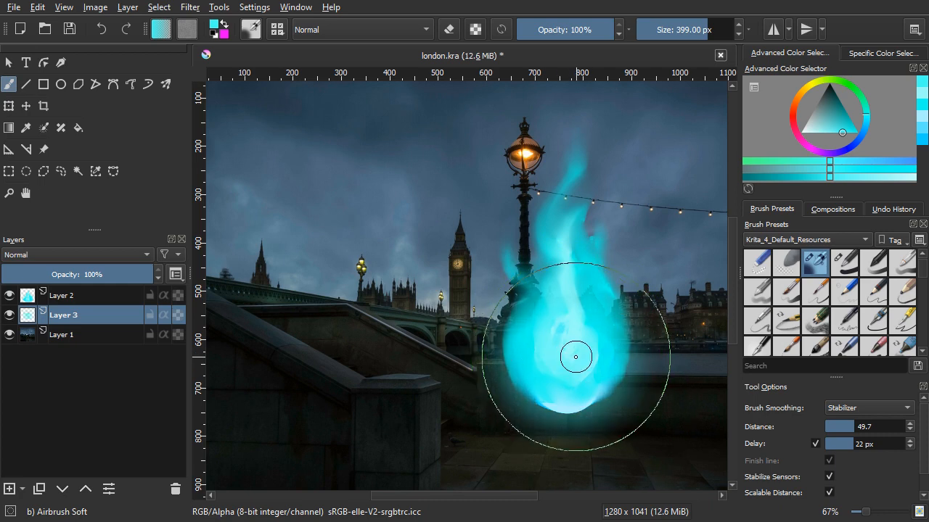
{"action": "left_click", "coordinate": [576, 356]}
{"action": "scroll", "coordinate": [616, 361], "scroll_direction": "down", "scroll_amount": 1}
{"action": "left_click_drag", "start_coordinate": [612, 361], "coordinate": [553, 339]}
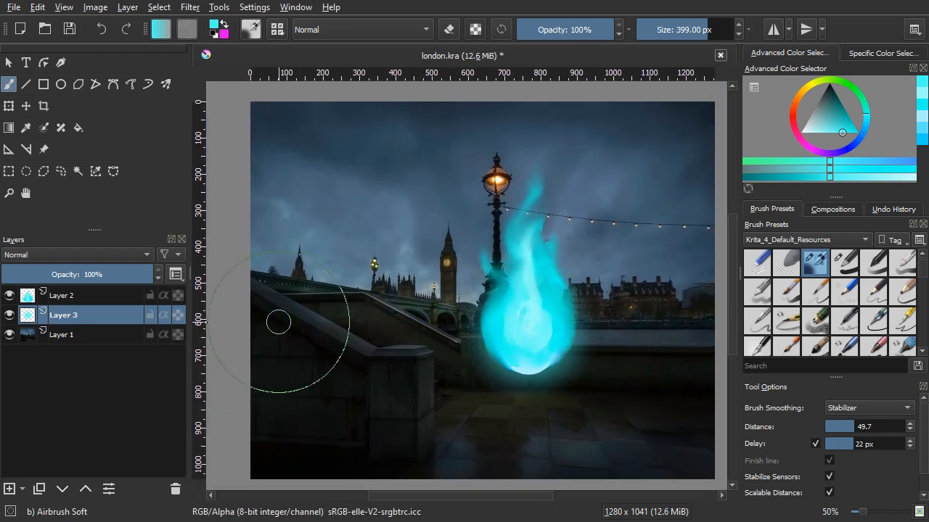
Step: Add another layer directly above the London photo and save the document
{"action": "left_click", "coordinate": [121, 334]}
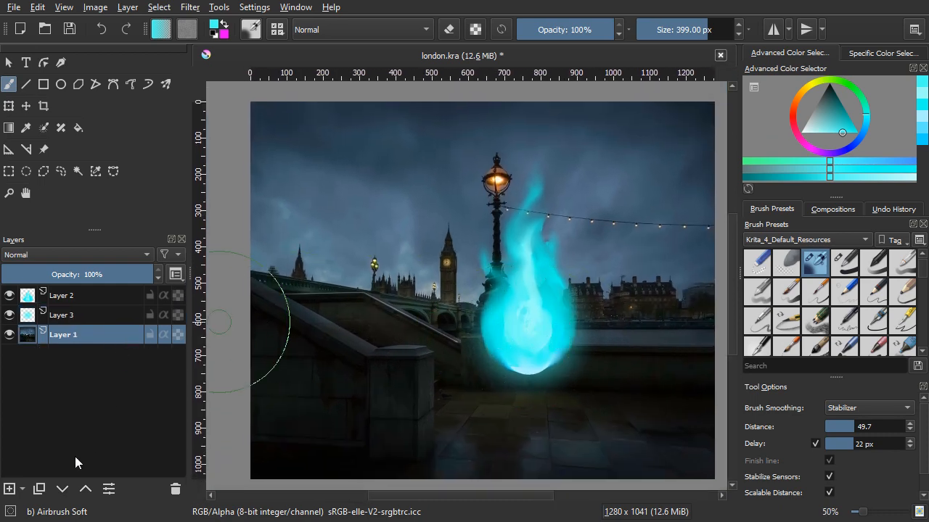
{"action": "left_click", "coordinate": [9, 489]}
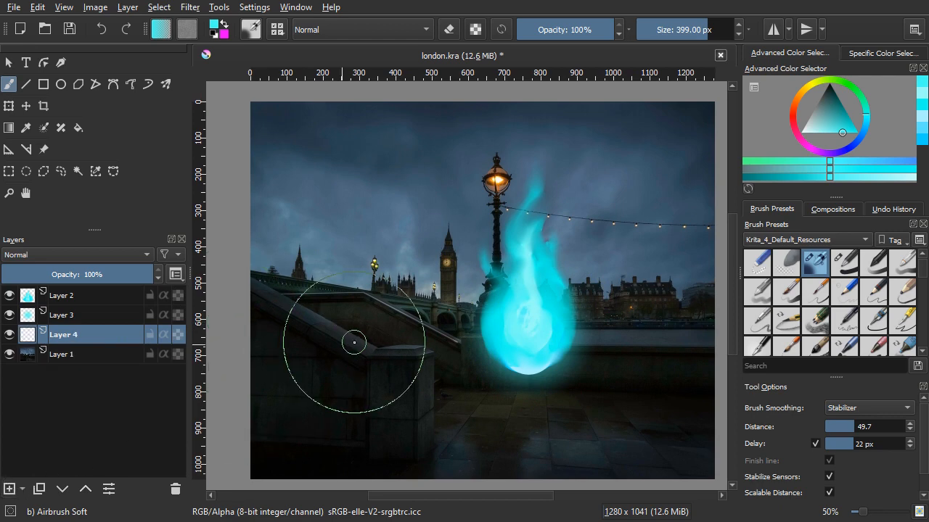
{"action": "key", "text": "ctrl+s"}
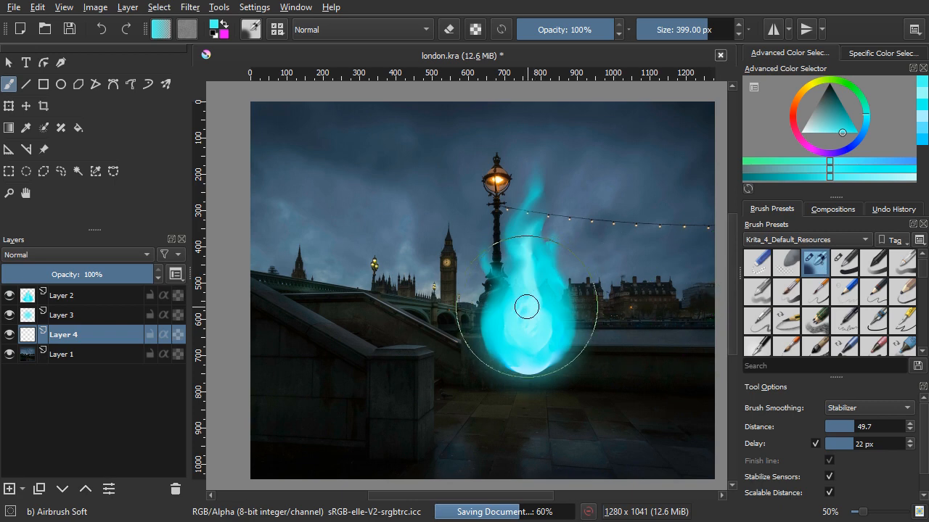
Step: Pick a slightly darker, bluer cyan and airbrush light along the stone pillar's edge and the near sloping wall with a 99 px brush
{"action": "left_click_drag", "start_coordinate": [525, 307], "coordinate": [414, 308], "text": "shift"}
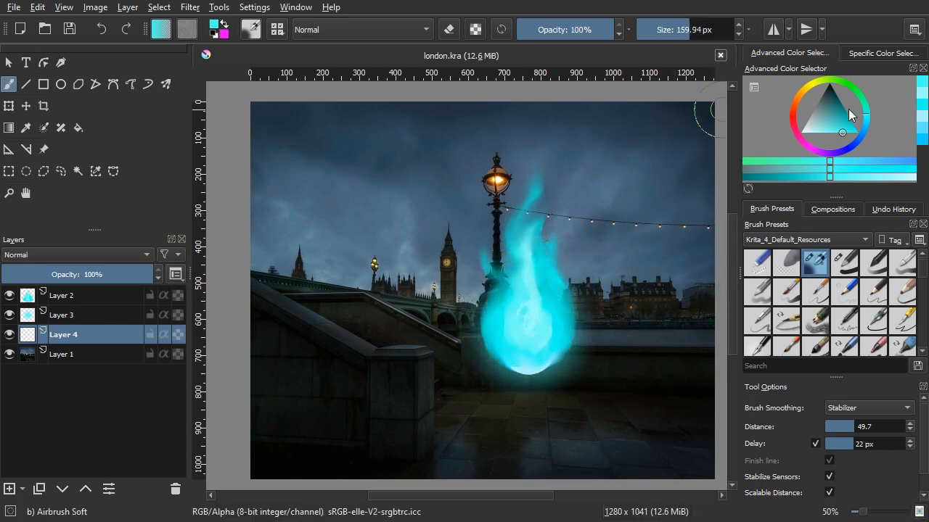
{"action": "left_click_drag", "start_coordinate": [852, 134], "coordinate": [859, 122]}
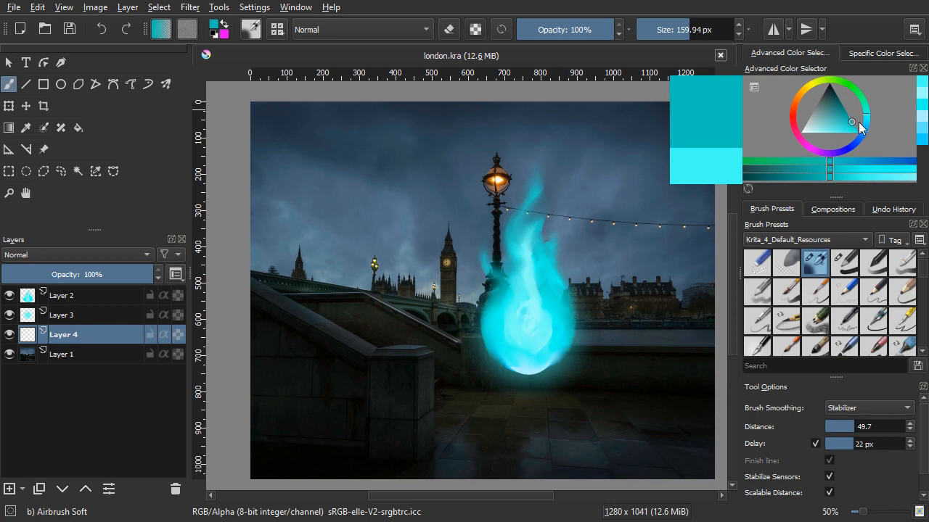
{"action": "left_click", "coordinate": [868, 114]}
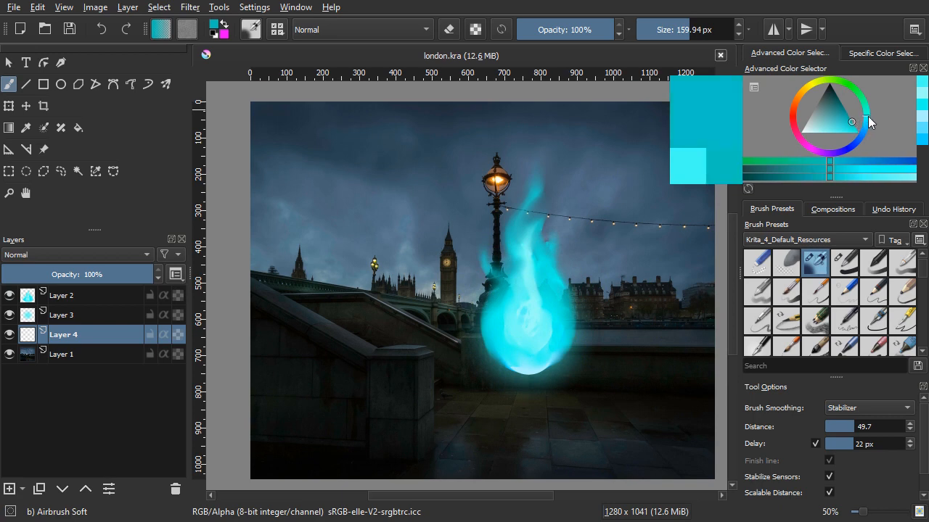
{"action": "left_click", "coordinate": [853, 128]}
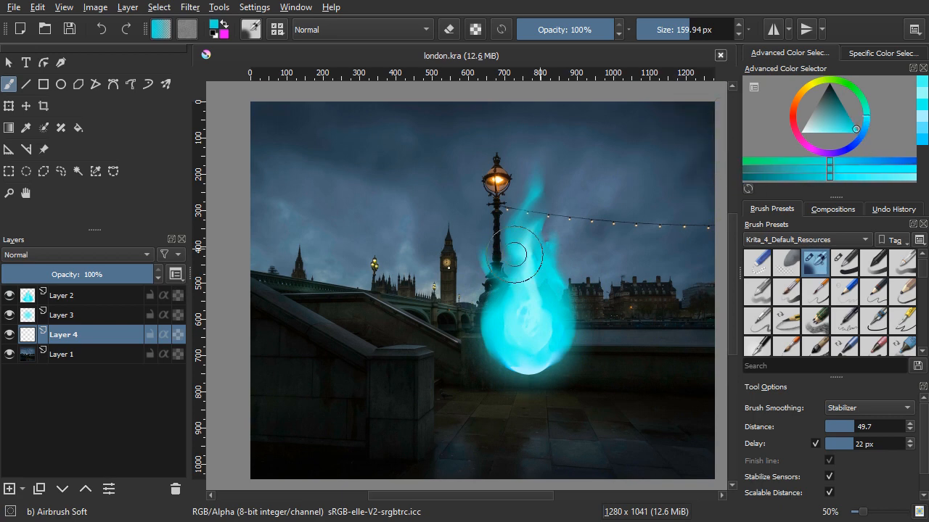
{"action": "mouse_move", "coordinate": [311, 325]}
{"action": "left_mouse_down"}
{"action": "mouse_move", "coordinate": [299, 325]}
{"action": "mouse_move", "coordinate": [310, 324]}
{"action": "left_mouse_up"}
{"action": "scroll", "coordinate": [420, 385], "scroll_direction": "up", "scroll_amount": 1}
{"action": "scroll", "coordinate": [425, 377], "scroll_direction": "up", "scroll_amount": 1}
{"action": "scroll", "coordinate": [422, 341], "scroll_direction": "down", "scroll_amount": 1}
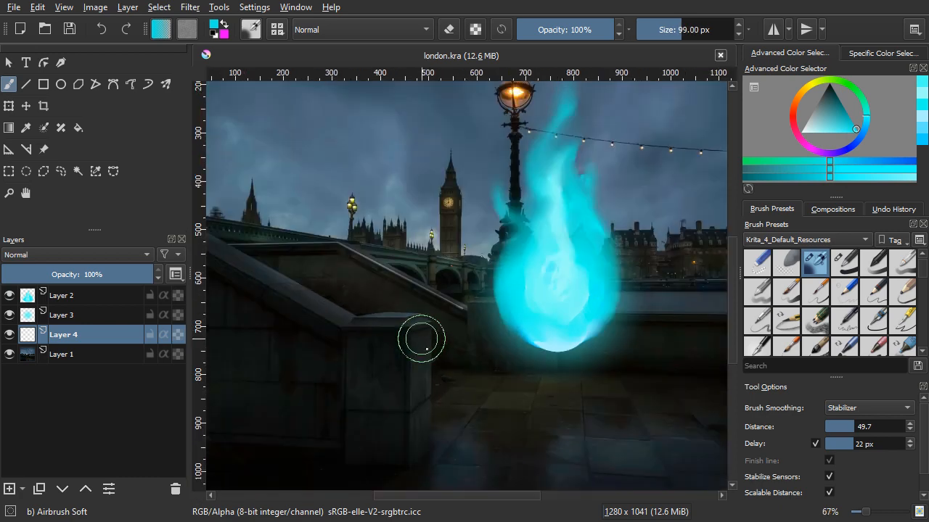
{"action": "mouse_move", "coordinate": [427, 349]}
{"action": "left_mouse_down"}
{"action": "mouse_move", "coordinate": [424, 239]}
{"action": "mouse_move", "coordinate": [418, 343]}
{"action": "mouse_move", "coordinate": [509, 418]}
{"action": "left_mouse_up"}
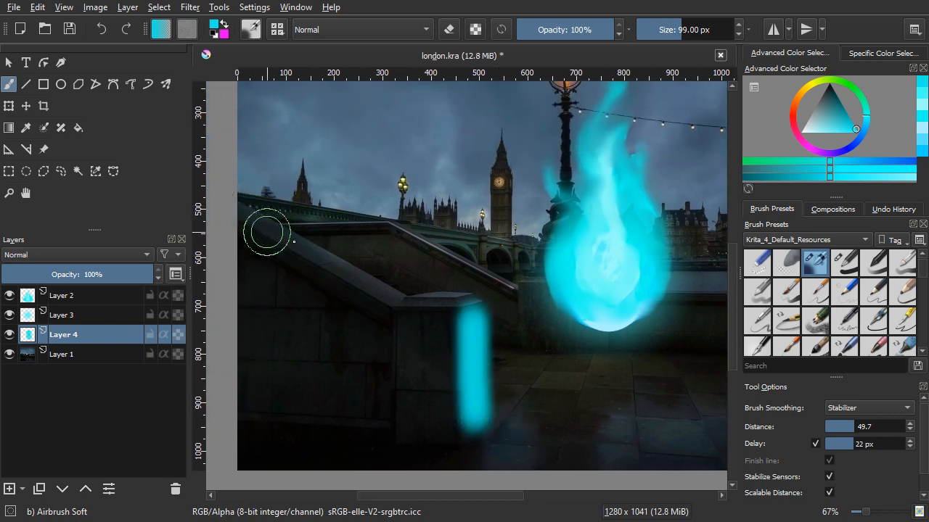
{"action": "left_click_drag", "start_coordinate": [266, 230], "coordinate": [417, 297]}
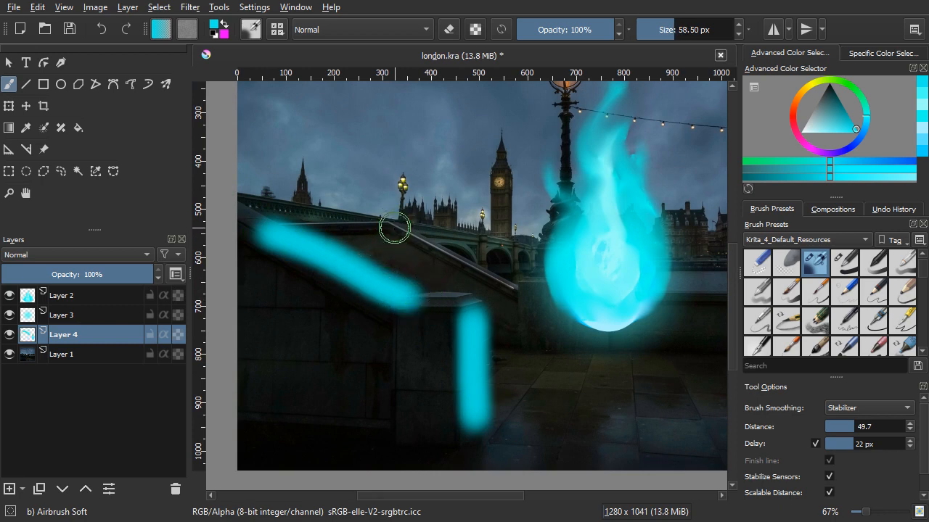
Step: Airbrush cyan light along the far sloping railing and on the low wall either side of the fireball at 58.5 px
{"action": "left_click_drag", "start_coordinate": [416, 237], "coordinate": [518, 294]}
{"action": "left_click_drag", "start_coordinate": [543, 356], "coordinate": [407, 307]}
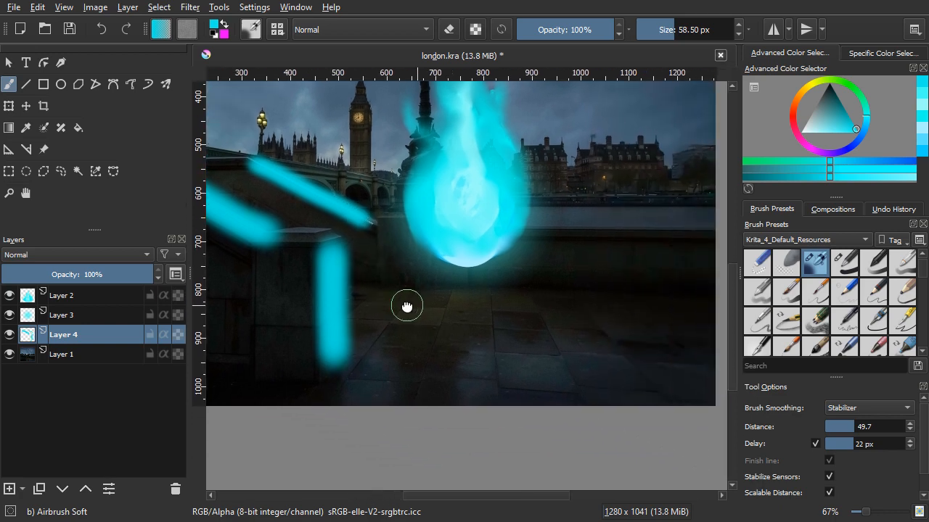
{"action": "left_click_drag", "start_coordinate": [385, 259], "coordinate": [402, 259]}
{"action": "left_click_drag", "start_coordinate": [534, 260], "coordinate": [690, 257]}
Step: Enlarge the airbrush to 85.5 px and paint two broad horizontal bands of cyan light across the pavement below the fireball
{"action": "key", "text": "bracketright"}
{"action": "key", "text": "bracketright"}
{"action": "key", "text": "bracketright"}
{"action": "key", "text": "bracketright"}
{"action": "key", "text": "bracketright"}
{"action": "key", "text": "bracketright"}
{"action": "key", "text": "bracketright"}
{"action": "key", "text": "bracketright"}
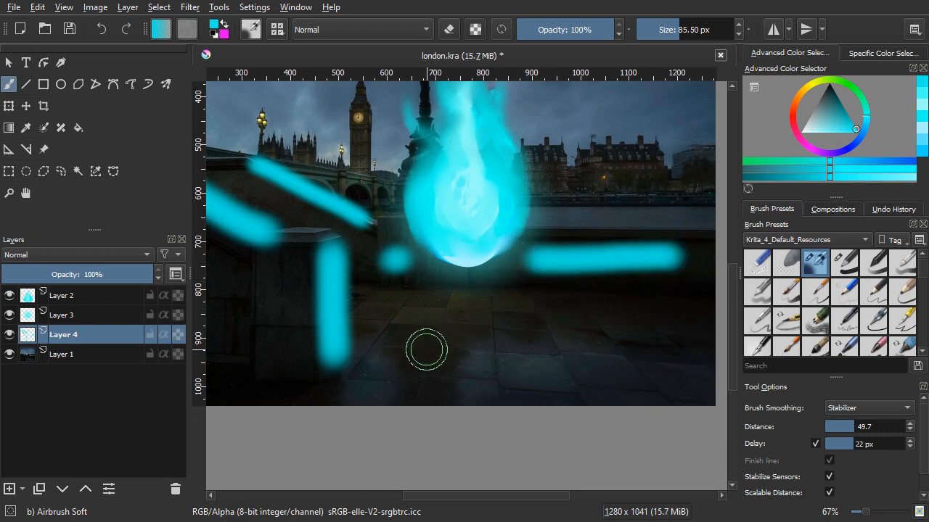
{"action": "left_click_drag", "start_coordinate": [394, 330], "coordinate": [676, 326]}
{"action": "mouse_move", "coordinate": [379, 373]}
{"action": "left_mouse_down"}
{"action": "mouse_move", "coordinate": [595, 372]}
{"action": "mouse_move", "coordinate": [641, 405]}
{"action": "mouse_move", "coordinate": [615, 434]}
{"action": "left_mouse_up"}
{"action": "scroll", "coordinate": [594, 372], "scroll_direction": "down", "scroll_amount": 1}
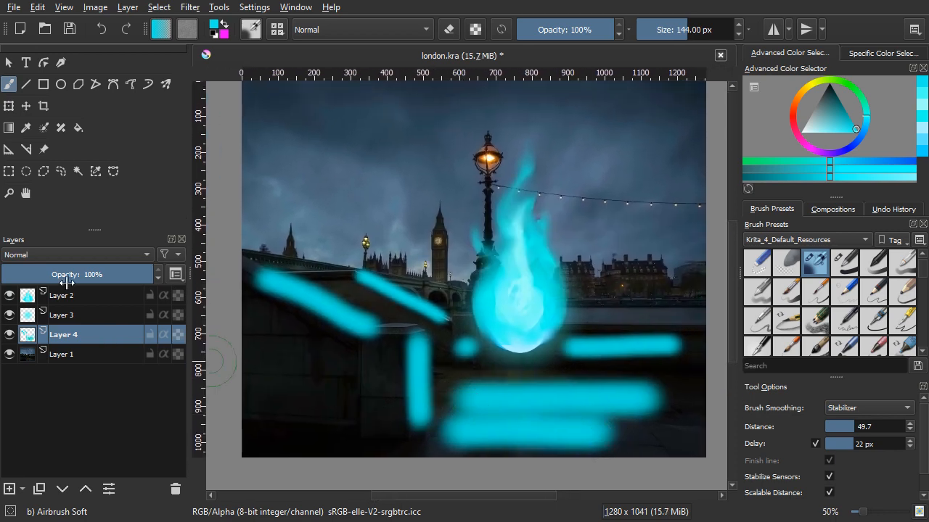
Step: Set the blending mode of the cyan light strokes' layer to Overlay
{"action": "left_click", "coordinate": [61, 255]}
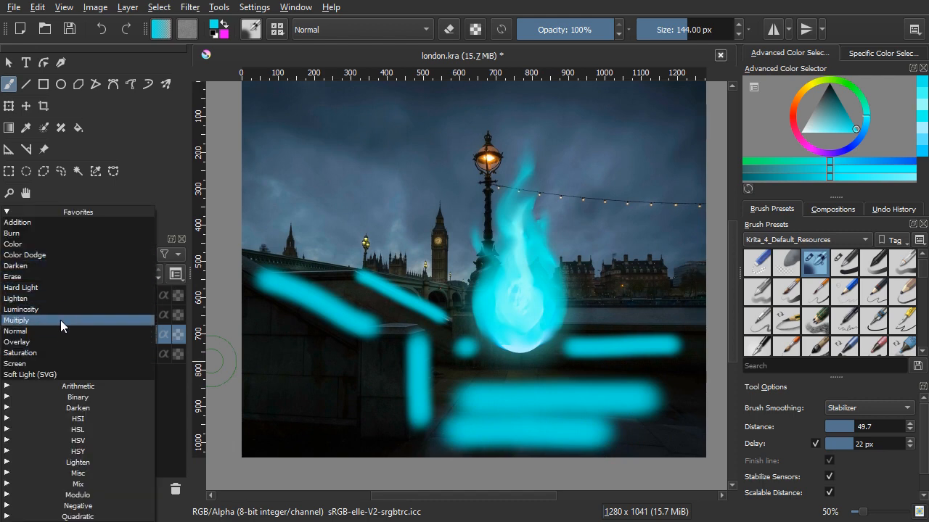
{"action": "left_click", "coordinate": [61, 341]}
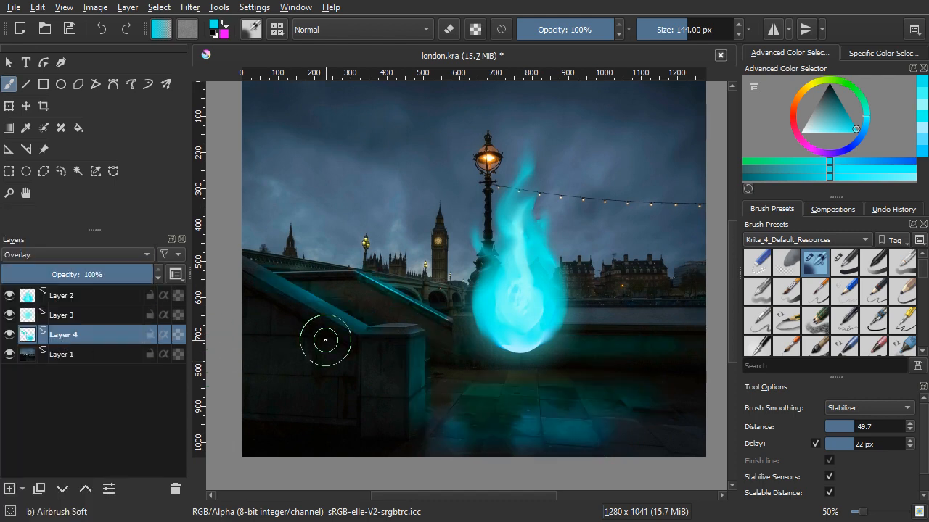
{"action": "mouse_move", "coordinate": [498, 320]}
{"action": "left_mouse_down"}
{"action": "mouse_move", "coordinate": [499, 347]}
{"action": "mouse_move", "coordinate": [500, 338]}
{"action": "left_mouse_up"}
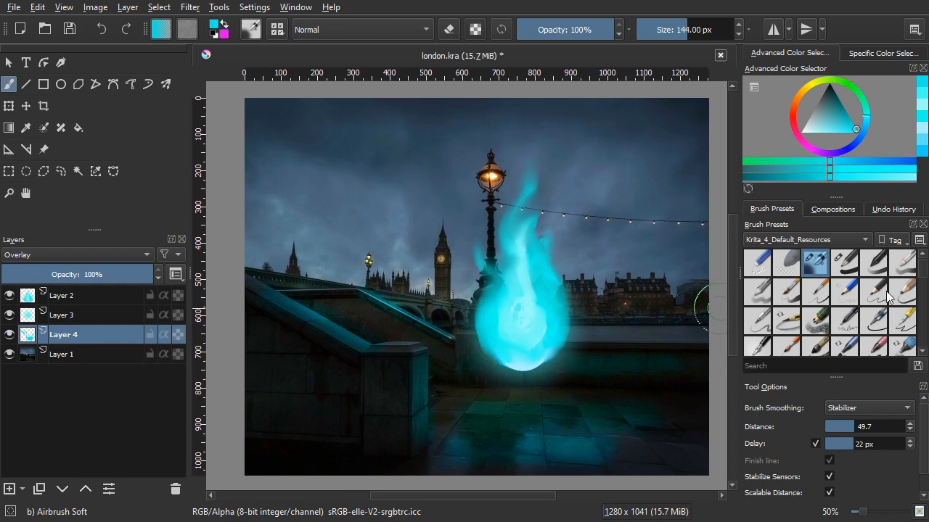
{"action": "scroll", "coordinate": [887, 298], "scroll_direction": "down", "scroll_amount": 2}
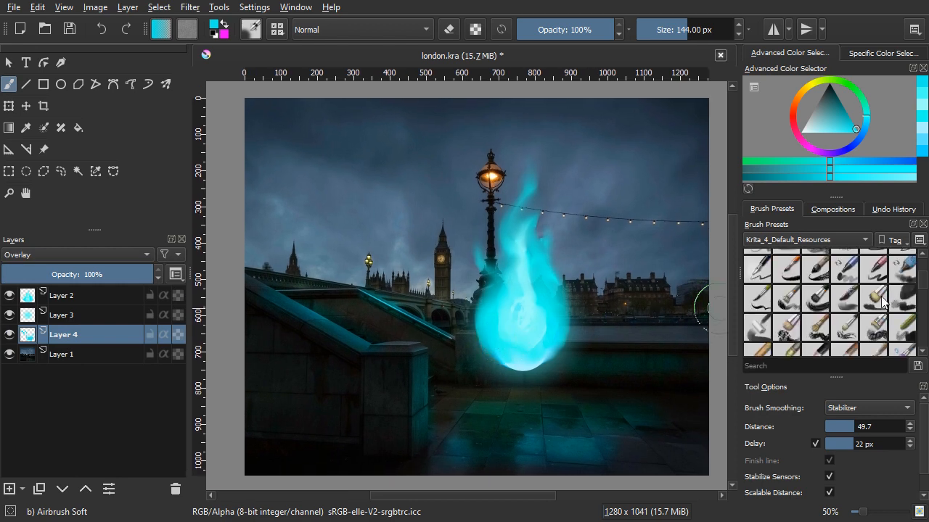
{"action": "left_click_drag", "start_coordinate": [582, 264], "coordinate": [577, 264]}
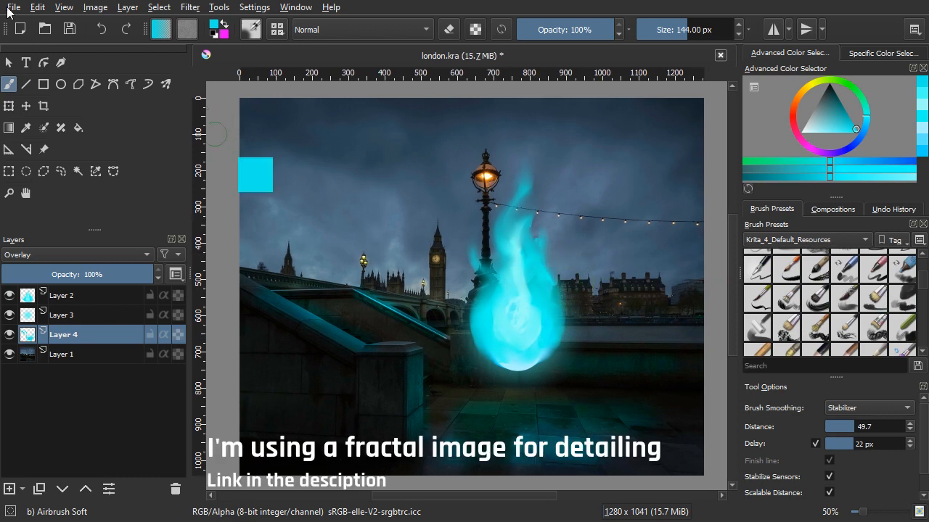
Step: Open the fractal image fractal-1764914_1920.jpg from the Downloads folder
{"action": "left_click", "coordinate": [13, 7]}
{"action": "left_click", "coordinate": [21, 43]}
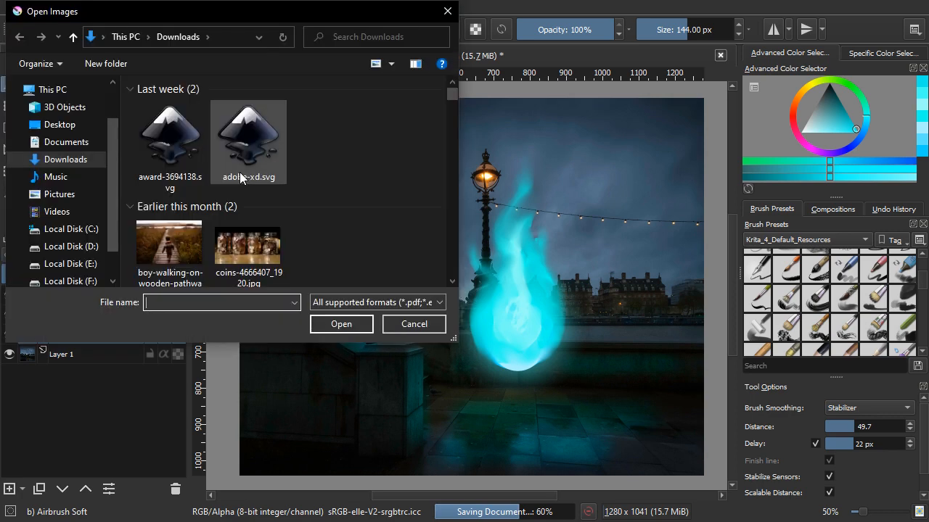
{"action": "scroll", "coordinate": [240, 172], "scroll_direction": "down", "scroll_amount": 3}
{"action": "scroll", "coordinate": [239, 172], "scroll_direction": "down", "scroll_amount": 6}
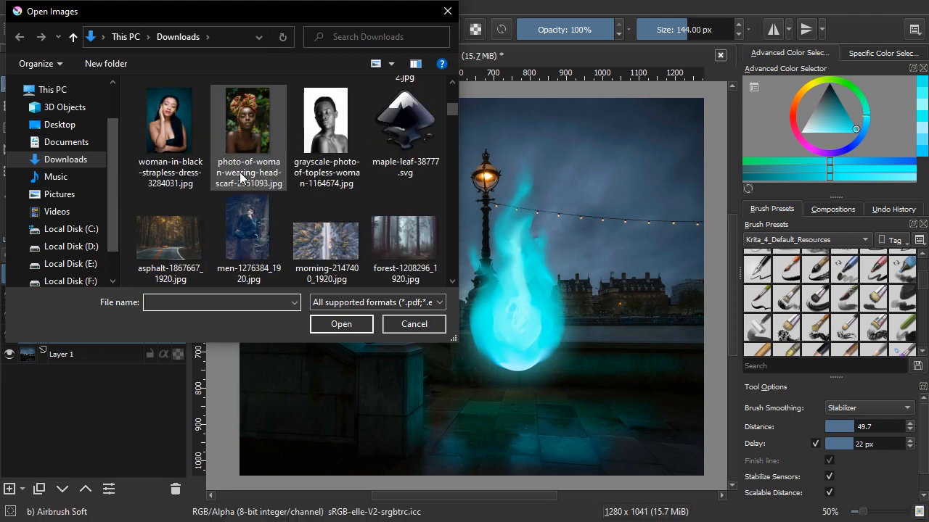
{"action": "left_click", "coordinate": [327, 239]}
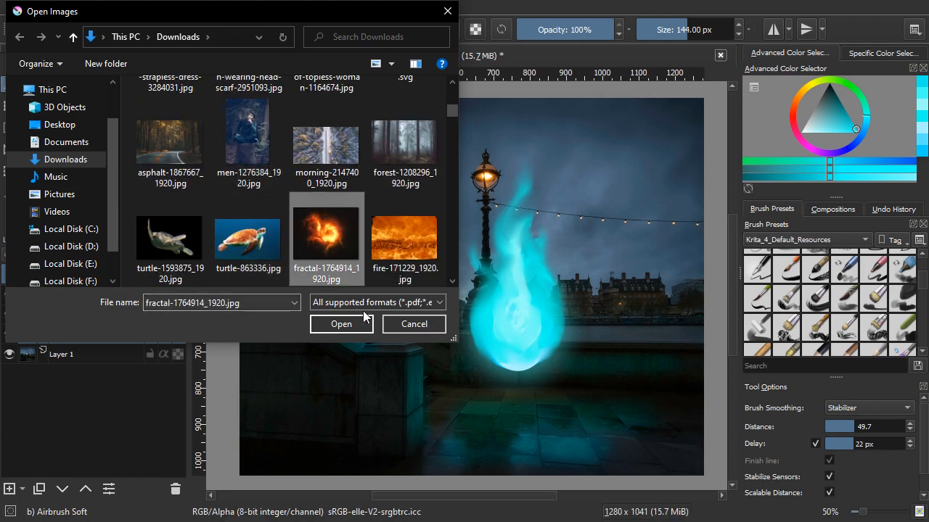
{"action": "left_click", "coordinate": [341, 324]}
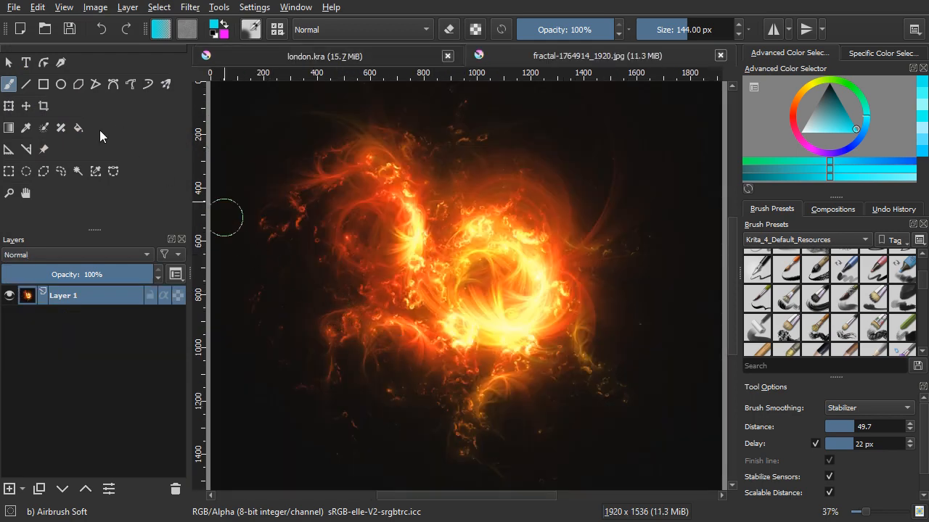
Step: Select the fractal image's dark background with Similar Color Selection at fuzziness 54 and delete it
{"action": "left_click", "coordinate": [89, 169]}
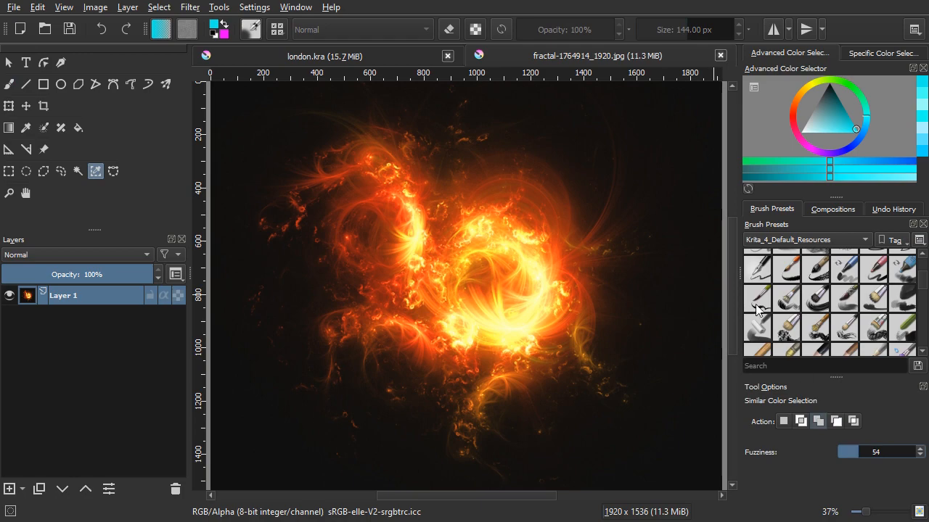
{"action": "left_click", "coordinate": [695, 191]}
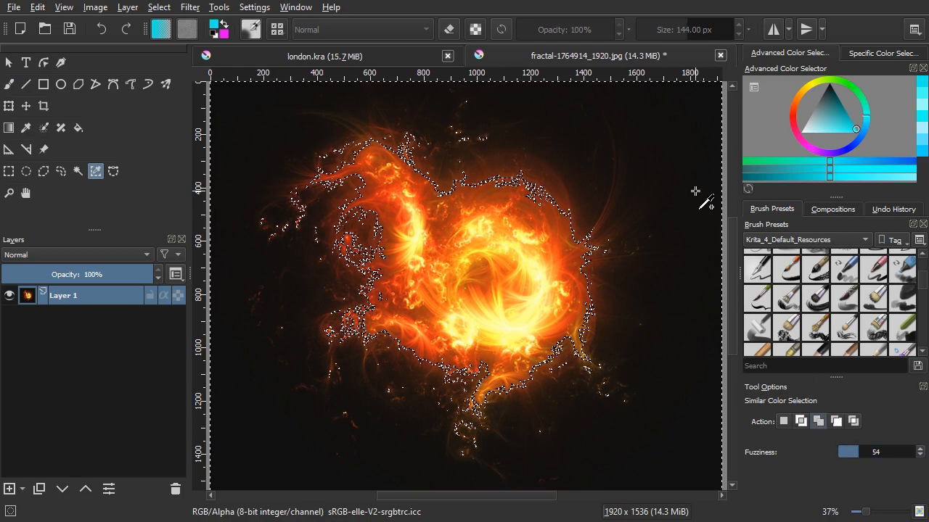
{"action": "key", "text": "Delete"}
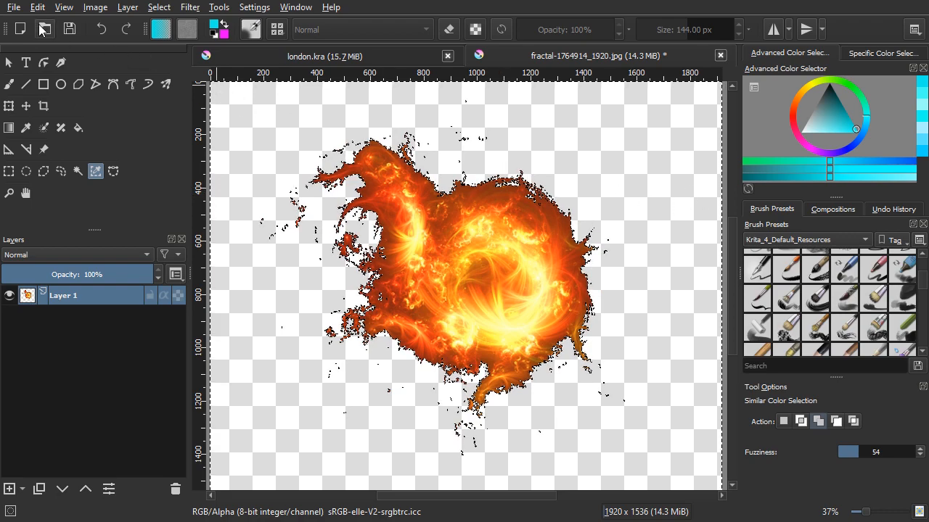
Step: Select the entire canvas and copy the cut-out fractal
{"action": "left_click", "coordinate": [36, 10]}
{"action": "left_click", "coordinate": [37, 9]}
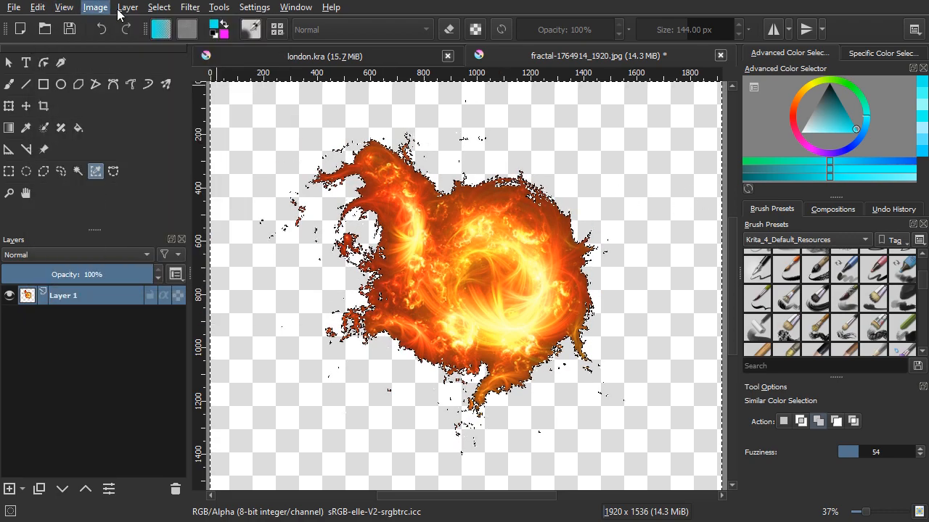
{"action": "left_click", "coordinate": [158, 10]}
{"action": "left_click", "coordinate": [163, 25]}
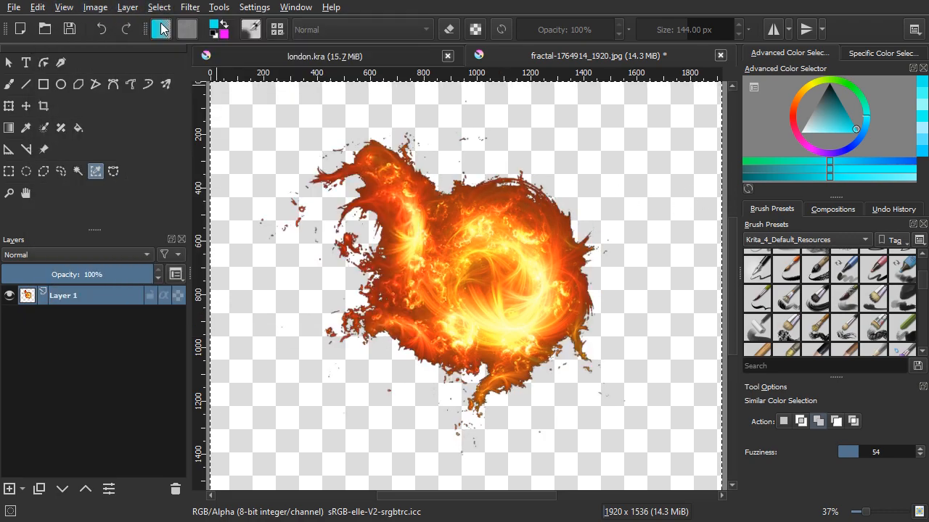
{"action": "left_click", "coordinate": [38, 9]}
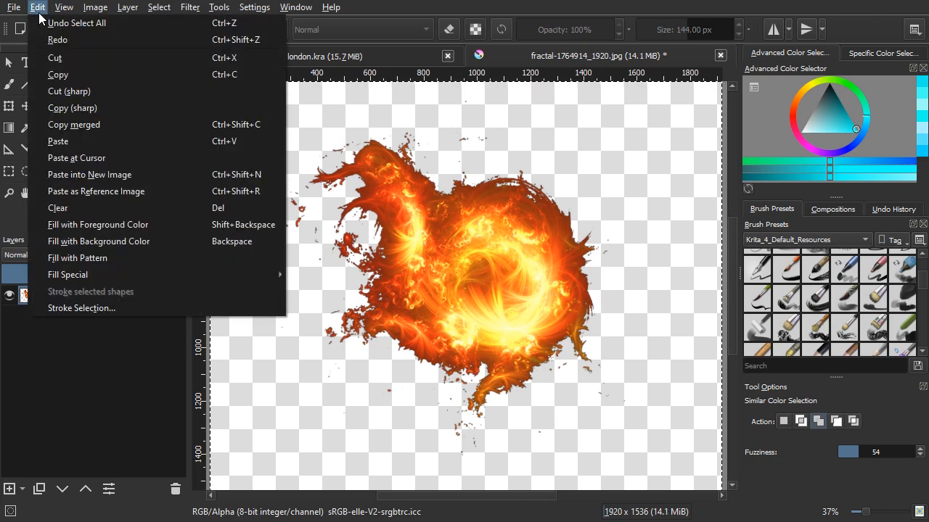
{"action": "left_click", "coordinate": [57, 72]}
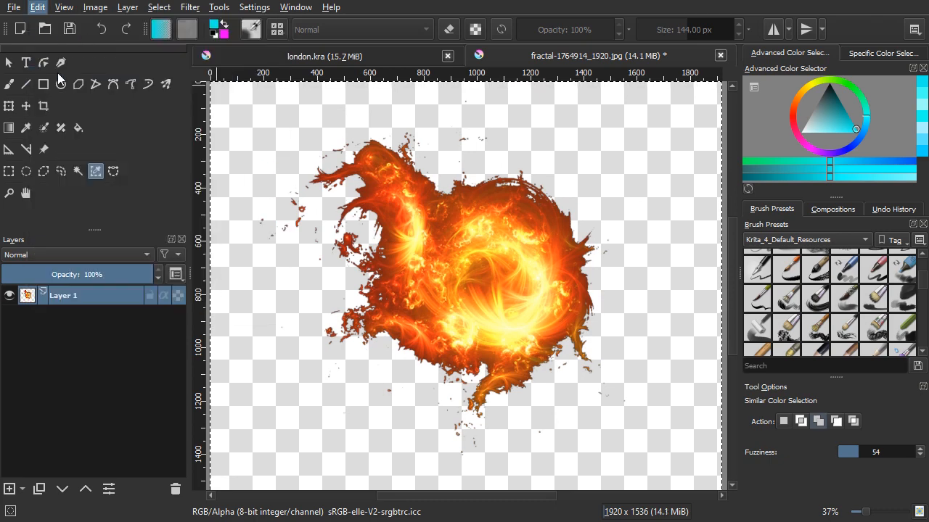
Step: Paste the copied fractal into london.kra and close the fractal document without saving it
{"action": "left_click", "coordinate": [426, 53]}
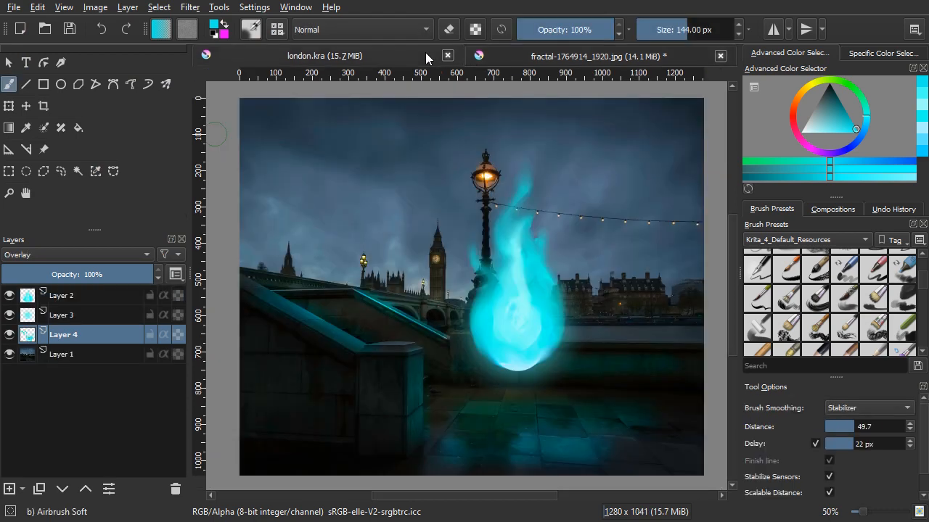
{"action": "left_click", "coordinate": [36, 7]}
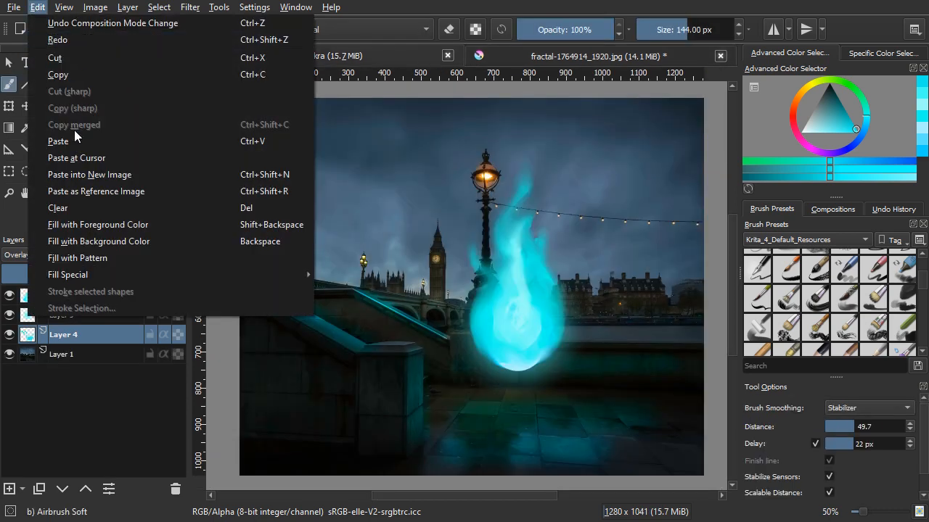
{"action": "left_click", "coordinate": [75, 139]}
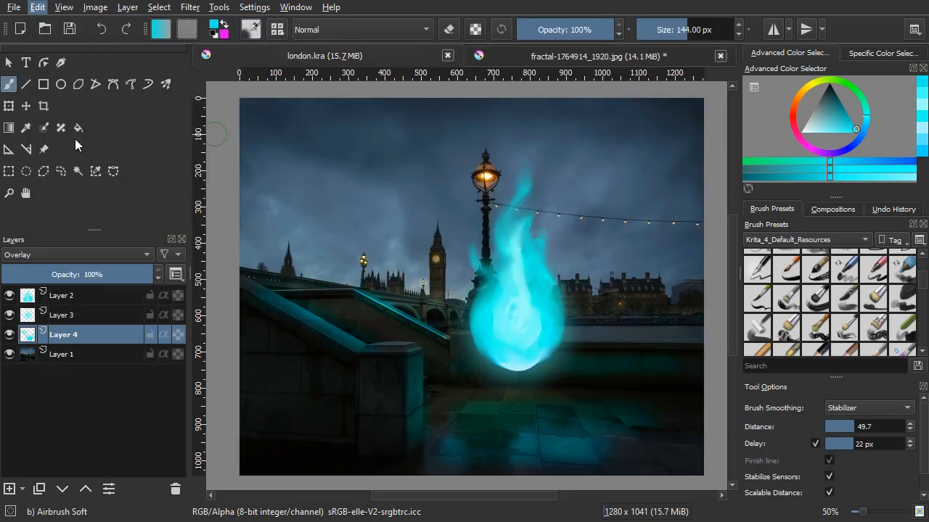
{"action": "left_click", "coordinate": [720, 56]}
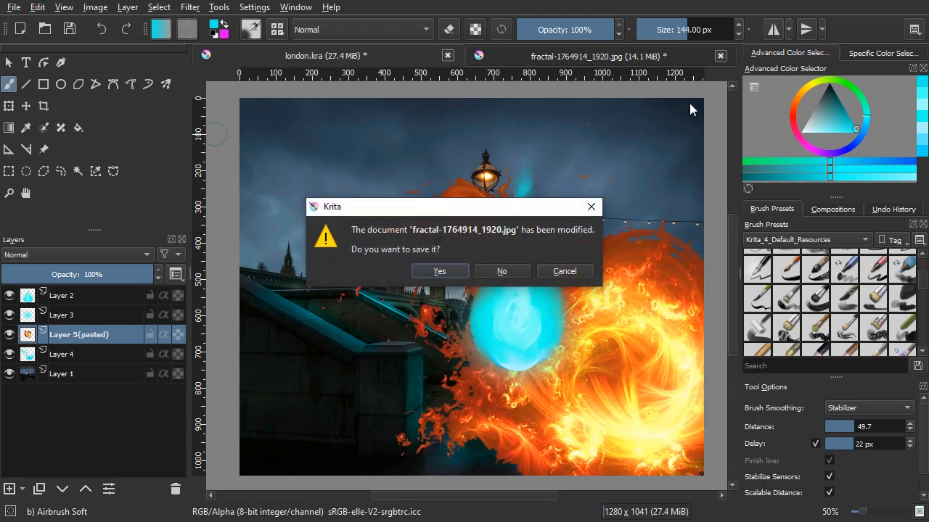
{"action": "left_click", "coordinate": [508, 277]}
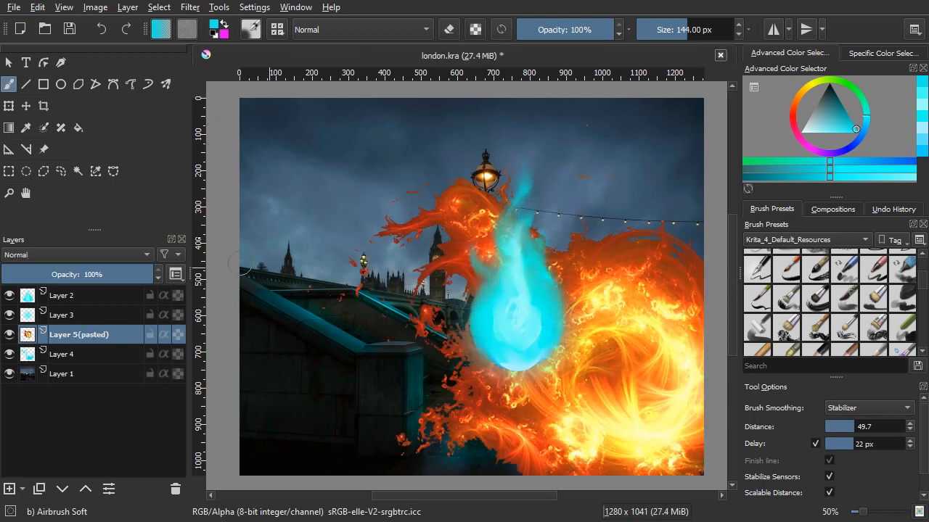
Step: Move the pasted fractal over the fireball, then scale and rotate it to fit inside the round lower part of the flame
{"action": "left_click", "coordinate": [27, 107]}
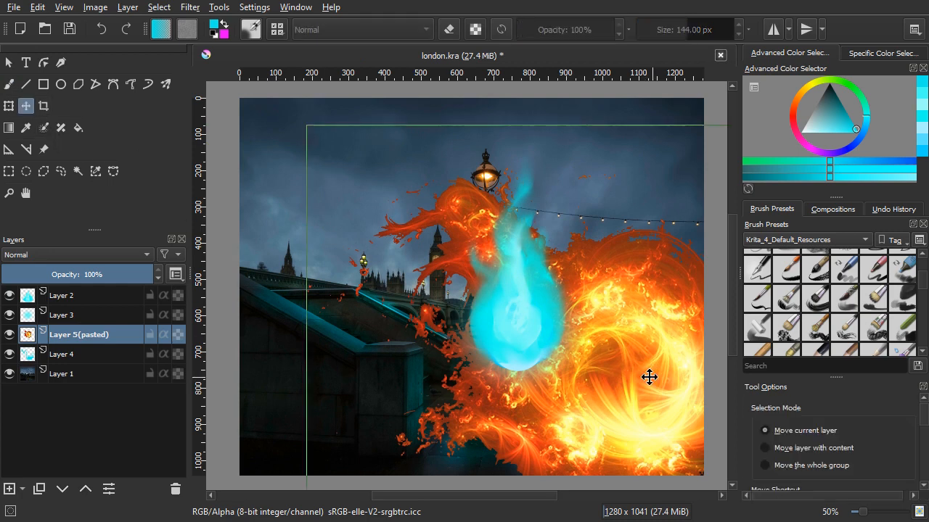
{"action": "left_click_drag", "start_coordinate": [538, 299], "coordinate": [531, 290]}
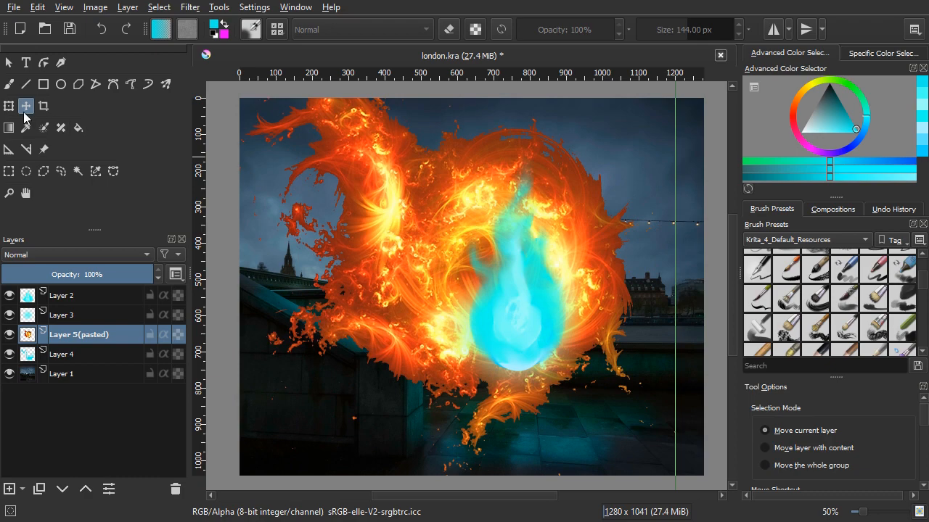
{"action": "key", "text": "ctrl+t"}
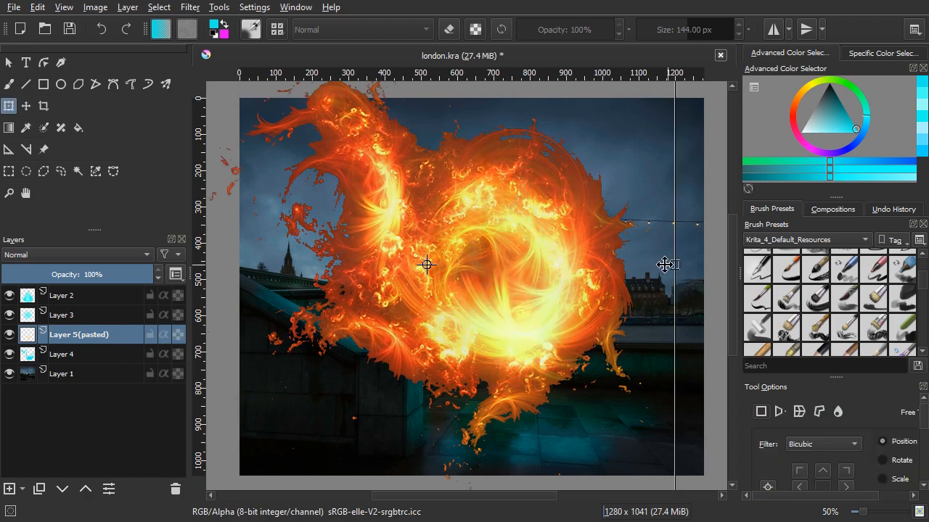
{"action": "left_click_drag", "start_coordinate": [665, 265], "coordinate": [568, 330]}
{"action": "left_click_drag", "start_coordinate": [614, 411], "coordinate": [515, 356]}
{"action": "left_click_drag", "start_coordinate": [491, 410], "coordinate": [525, 347]}
{"action": "key", "text": "Return"}
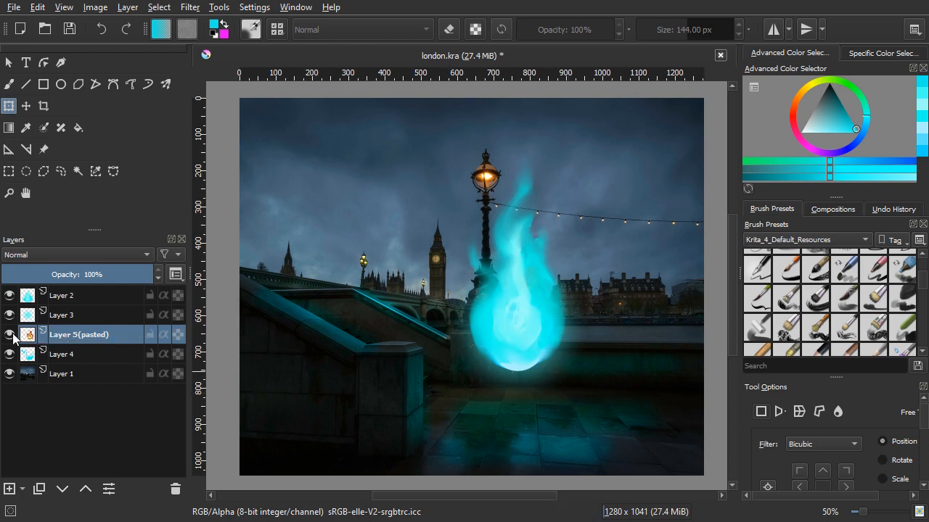
Step: Move the pasted fractal layer to the top of the layer stack and set its blending mode to Luminosity
{"action": "left_click_drag", "start_coordinate": [68, 338], "coordinate": [69, 288]}
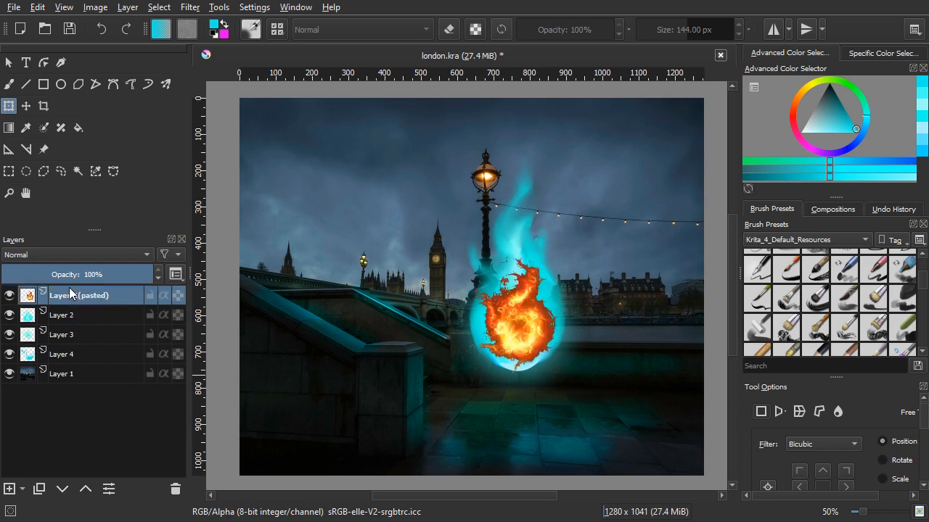
{"action": "left_click", "coordinate": [64, 257]}
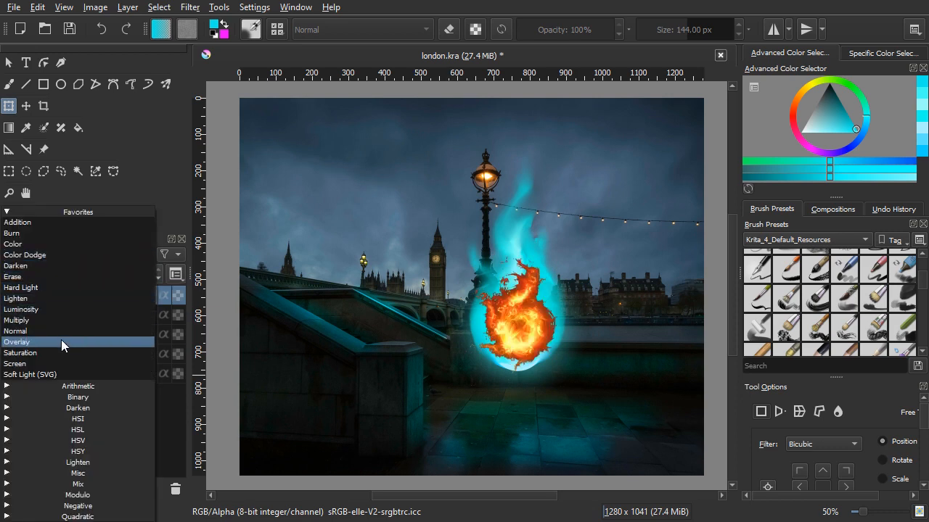
{"action": "left_click", "coordinate": [65, 308]}
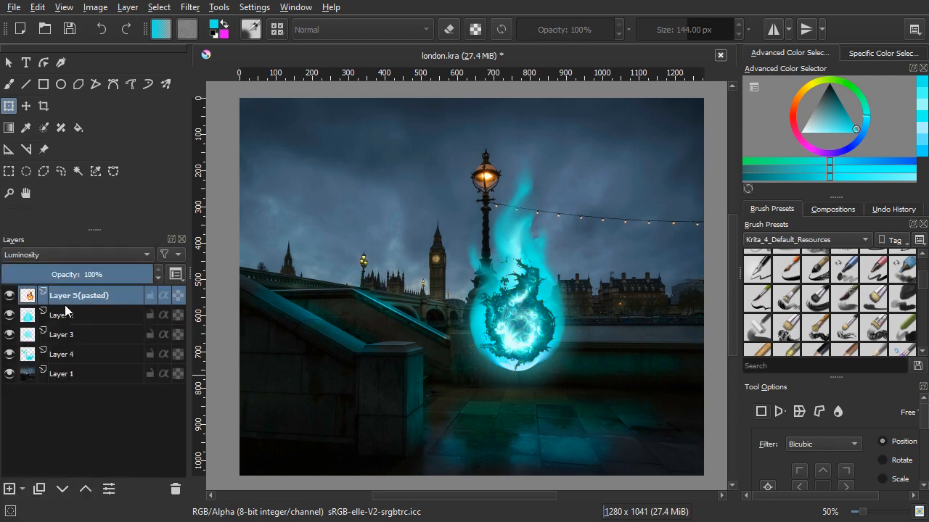
Step: Turn on eraser mode for the soft airbrush at 72 px and erase the fractal's dark lower and outer edges beside the swirl
{"action": "scroll", "coordinate": [532, 358], "scroll_direction": "up", "scroll_amount": 1}
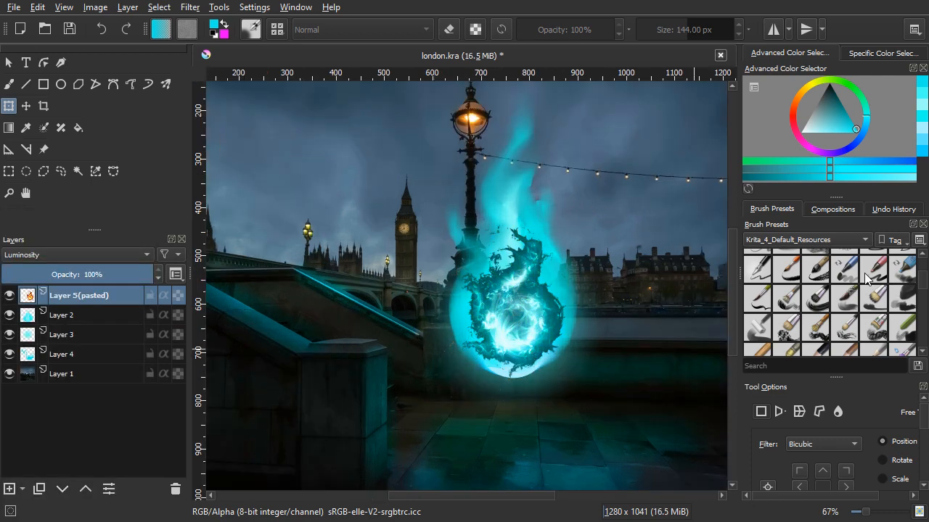
{"action": "scroll", "coordinate": [864, 280], "scroll_direction": "up", "scroll_amount": 3}
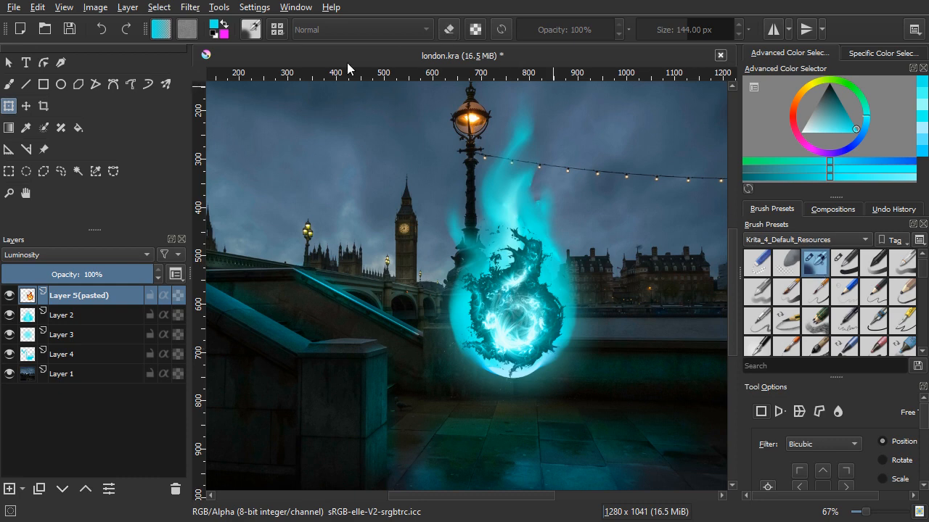
{"action": "left_click", "coordinate": [6, 85]}
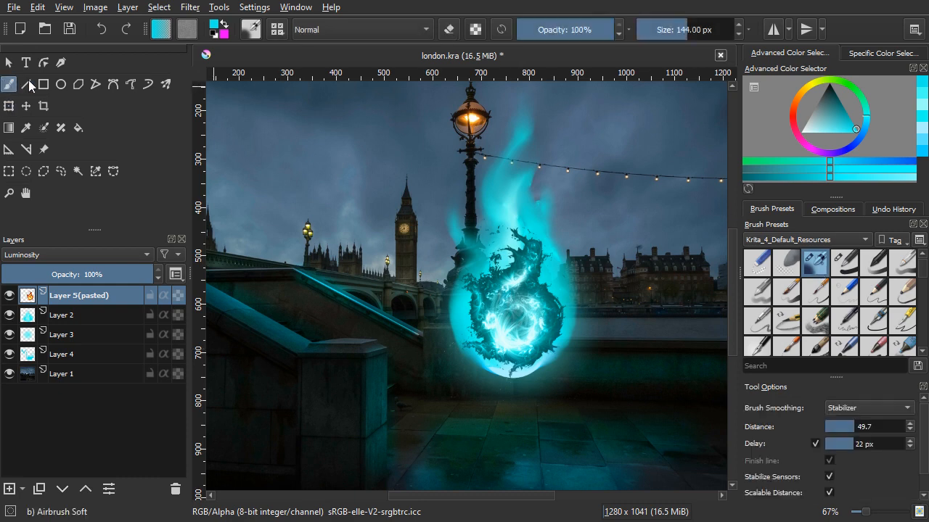
{"action": "left_click", "coordinate": [448, 30]}
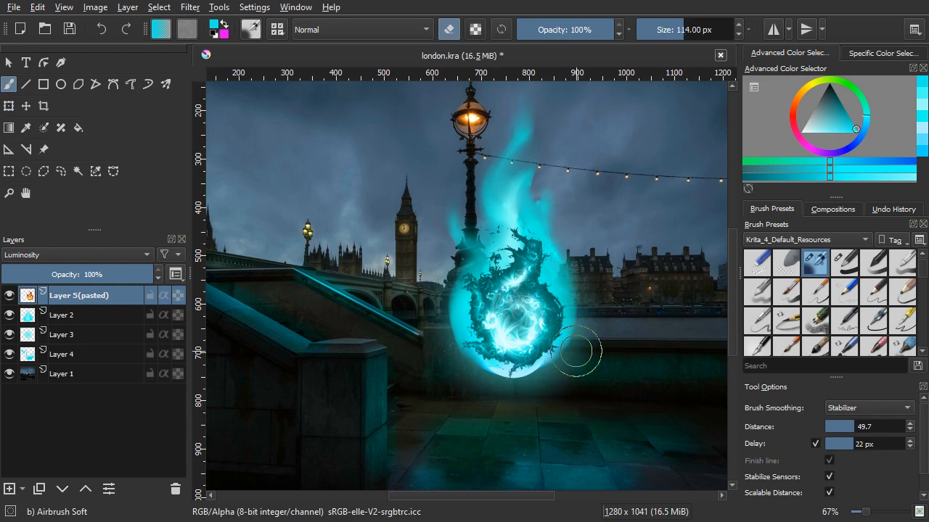
{"action": "left_click_drag", "start_coordinate": [576, 351], "coordinate": [556, 345]}
{"action": "scroll", "coordinate": [553, 342], "scroll_direction": "up", "scroll_amount": 3}
{"action": "mouse_move", "coordinate": [490, 433]}
{"action": "left_mouse_down"}
{"action": "mouse_move", "coordinate": [376, 417]}
{"action": "mouse_move", "coordinate": [255, 358]}
{"action": "mouse_move", "coordinate": [245, 316]}
{"action": "mouse_move", "coordinate": [256, 305]}
{"action": "mouse_move", "coordinate": [352, 388]}
{"action": "mouse_move", "coordinate": [420, 422]}
{"action": "mouse_move", "coordinate": [505, 398]}
{"action": "mouse_move", "coordinate": [561, 356]}
{"action": "mouse_move", "coordinate": [580, 310]}
{"action": "mouse_move", "coordinate": [516, 406]}
{"action": "mouse_move", "coordinate": [462, 433]}
{"action": "mouse_move", "coordinate": [373, 422]}
{"action": "mouse_move", "coordinate": [339, 395]}
{"action": "mouse_move", "coordinate": [283, 252]}
{"action": "mouse_move", "coordinate": [309, 210]}
{"action": "mouse_move", "coordinate": [288, 188]}
{"action": "mouse_move", "coordinate": [287, 164]}
{"action": "mouse_move", "coordinate": [277, 164]}
{"action": "mouse_move", "coordinate": [299, 111]}
{"action": "mouse_move", "coordinate": [306, 124]}
{"action": "mouse_move", "coordinate": [274, 191]}
{"action": "mouse_move", "coordinate": [275, 229]}
{"action": "mouse_move", "coordinate": [293, 289]}
{"action": "mouse_move", "coordinate": [324, 340]}
{"action": "mouse_move", "coordinate": [337, 419]}
{"action": "left_mouse_up"}
{"action": "mouse_move", "coordinate": [326, 323]}
{"action": "left_mouse_down"}
{"action": "mouse_move", "coordinate": [367, 216]}
{"action": "mouse_move", "coordinate": [344, 293]}
{"action": "mouse_move", "coordinate": [350, 335]}
{"action": "mouse_move", "coordinate": [332, 356]}
{"action": "mouse_move", "coordinate": [325, 404]}
{"action": "mouse_move", "coordinate": [338, 326]}
{"action": "mouse_move", "coordinate": [399, 190]}
{"action": "mouse_move", "coordinate": [392, 210]}
{"action": "mouse_move", "coordinate": [383, 94]}
{"action": "mouse_move", "coordinate": [377, 130]}
{"action": "left_mouse_up"}
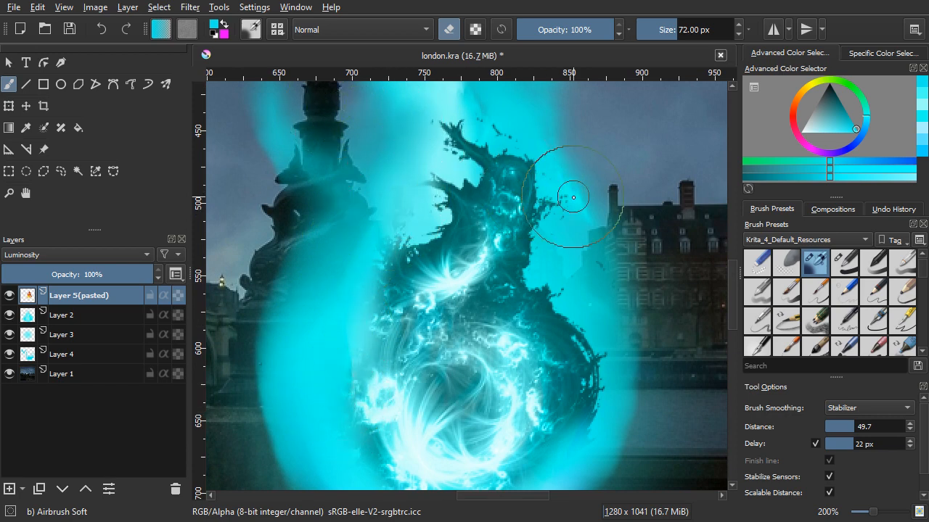
Step: Erase the fractal's dark spikes and hard edges around its upper tip
{"action": "scroll", "coordinate": [573, 197], "scroll_direction": "up", "scroll_amount": 3}
{"action": "mouse_move", "coordinate": [566, 338]}
{"action": "left_mouse_down"}
{"action": "mouse_move", "coordinate": [575, 306]}
{"action": "mouse_move", "coordinate": [548, 292]}
{"action": "mouse_move", "coordinate": [564, 354]}
{"action": "mouse_move", "coordinate": [523, 390]}
{"action": "mouse_move", "coordinate": [515, 372]}
{"action": "mouse_move", "coordinate": [549, 287]}
{"action": "mouse_move", "coordinate": [473, 225]}
{"action": "mouse_move", "coordinate": [427, 222]}
{"action": "mouse_move", "coordinate": [538, 211]}
{"action": "left_mouse_up"}
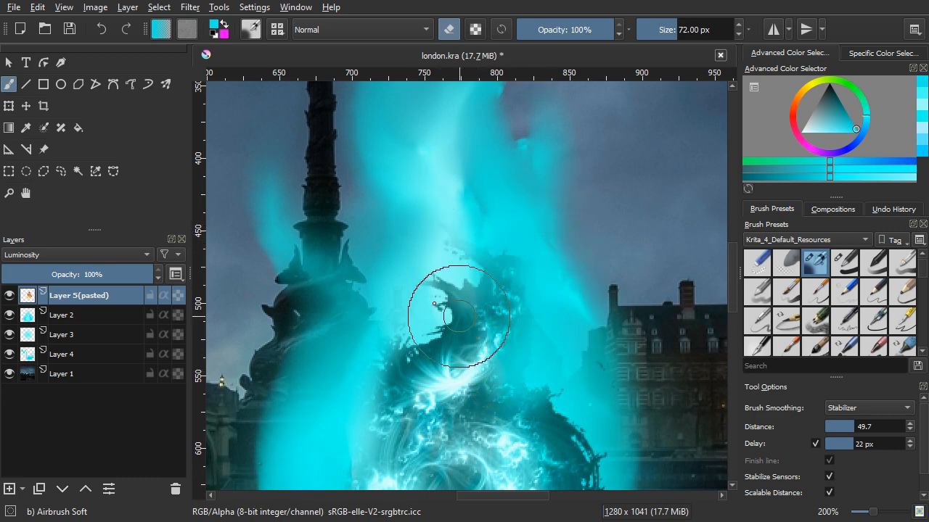
{"action": "mouse_move", "coordinate": [459, 316]}
{"action": "left_mouse_down"}
{"action": "mouse_move", "coordinate": [434, 304]}
{"action": "mouse_move", "coordinate": [418, 276]}
{"action": "mouse_move", "coordinate": [436, 303]}
{"action": "mouse_move", "coordinate": [408, 344]}
{"action": "mouse_move", "coordinate": [381, 360]}
{"action": "mouse_move", "coordinate": [428, 344]}
{"action": "left_mouse_up"}
{"action": "left_click_drag", "start_coordinate": [523, 325], "coordinate": [459, 67]}
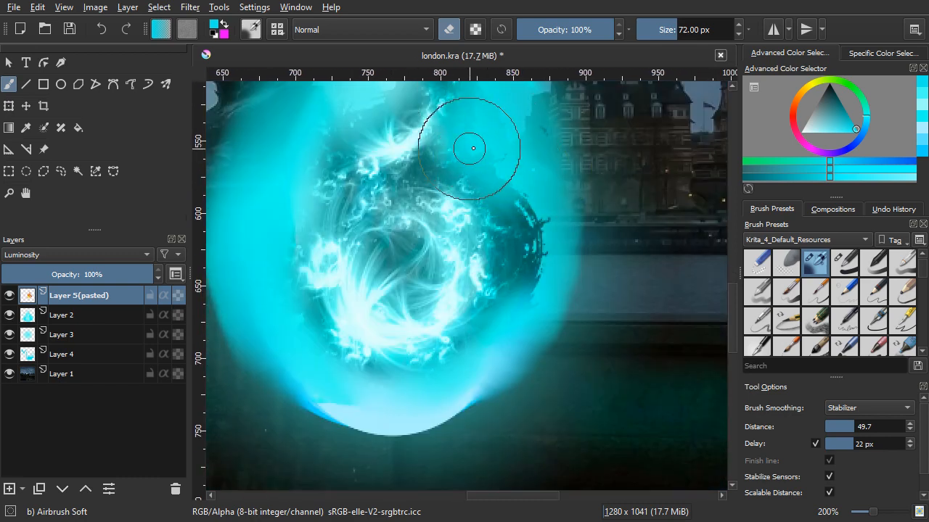
Step: Erase the dark patch along the swirl's right edge and fade the remaining fractal fragments above it
{"action": "mouse_move", "coordinate": [473, 148]}
{"action": "left_mouse_down"}
{"action": "mouse_move", "coordinate": [552, 233]}
{"action": "mouse_move", "coordinate": [552, 213]}
{"action": "mouse_move", "coordinate": [549, 235]}
{"action": "mouse_move", "coordinate": [536, 237]}
{"action": "mouse_move", "coordinate": [539, 187]}
{"action": "mouse_move", "coordinate": [550, 296]}
{"action": "mouse_move", "coordinate": [542, 185]}
{"action": "mouse_move", "coordinate": [543, 304]}
{"action": "mouse_move", "coordinate": [531, 197]}
{"action": "mouse_move", "coordinate": [579, 332]}
{"action": "left_mouse_up"}
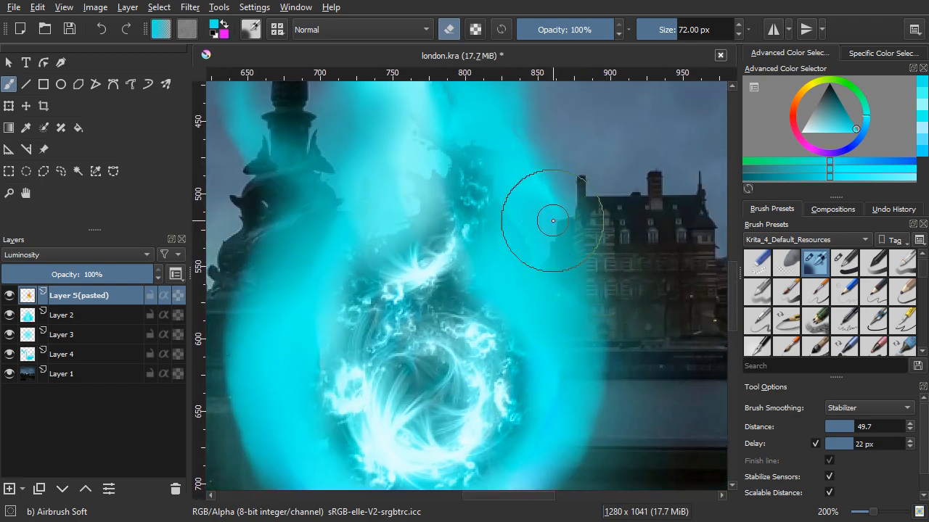
{"action": "left_click_drag", "start_coordinate": [553, 220], "coordinate": [595, 321]}
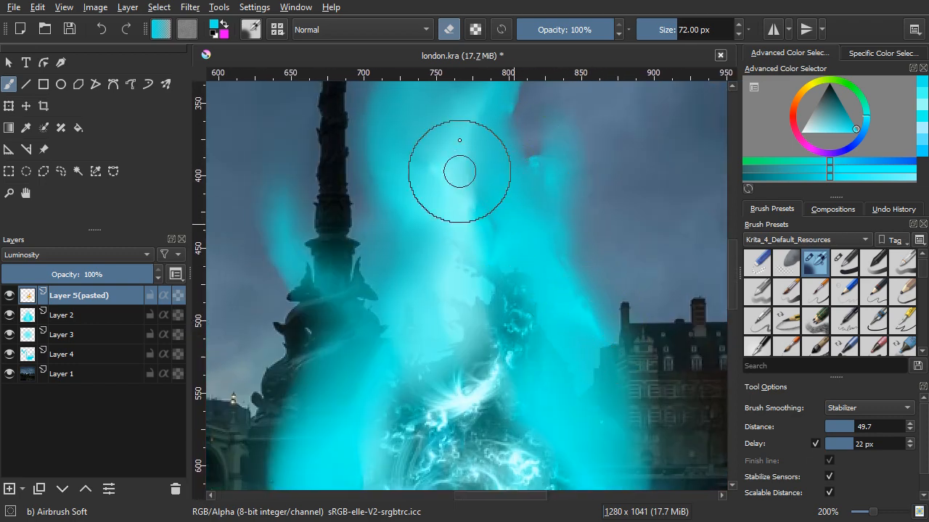
{"action": "mouse_move", "coordinate": [454, 254]}
{"action": "left_mouse_down"}
{"action": "mouse_move", "coordinate": [511, 196]}
{"action": "mouse_move", "coordinate": [535, 274]}
{"action": "left_mouse_up"}
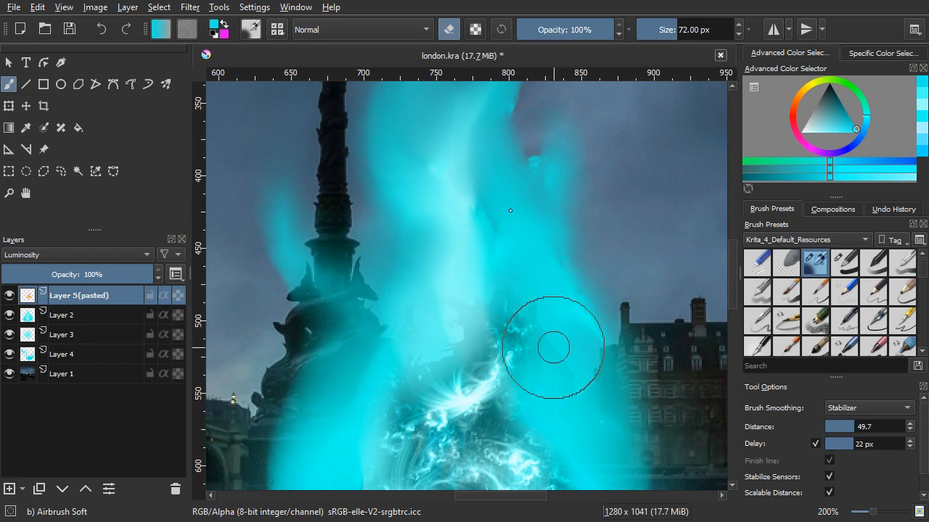
{"action": "mouse_move", "coordinate": [510, 210]}
{"action": "left_mouse_down"}
{"action": "mouse_move", "coordinate": [581, 394]}
{"action": "mouse_move", "coordinate": [530, 195]}
{"action": "left_mouse_up"}
Step: View the whole composition and save the london.kra document
{"action": "scroll", "coordinate": [541, 230], "scroll_direction": "down", "scroll_amount": 3}
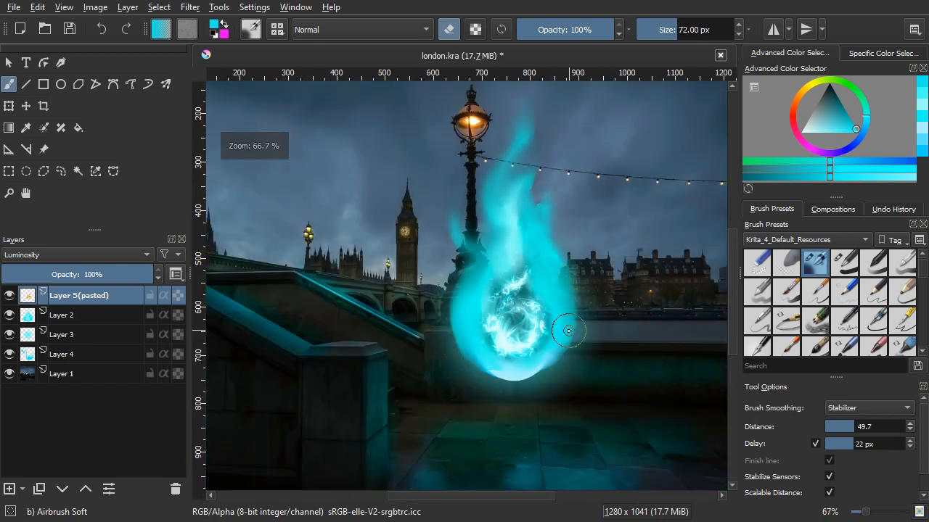
{"action": "left_click_drag", "start_coordinate": [568, 331], "coordinate": [581, 367]}
{"action": "mouse_move", "coordinate": [593, 416]}
{"action": "left_mouse_down"}
{"action": "mouse_move", "coordinate": [613, 373]}
{"action": "mouse_move", "coordinate": [575, 378]}
{"action": "left_mouse_up"}
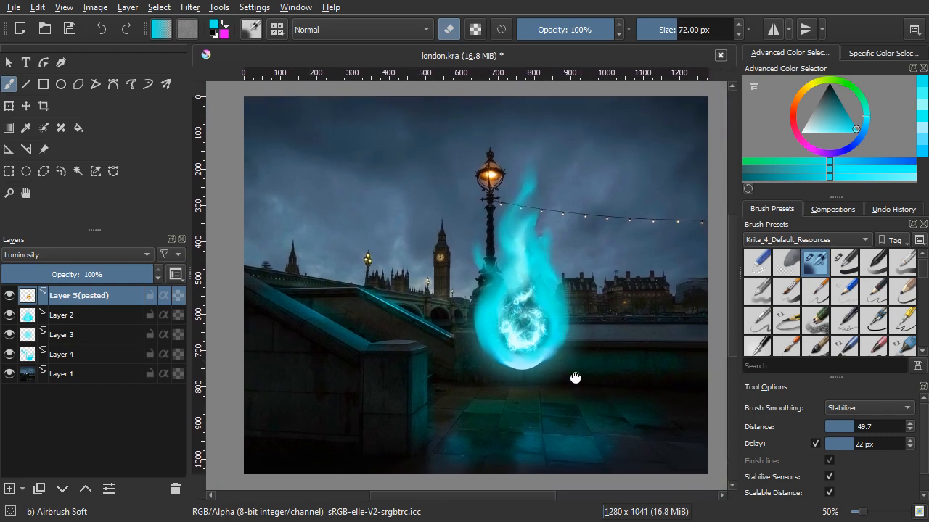
{"action": "key", "text": "ctrl+s"}
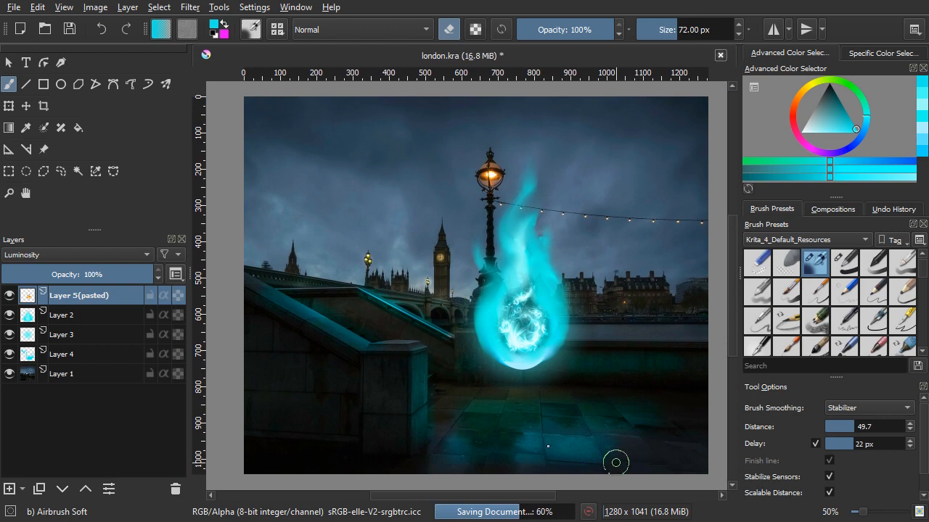
Step: Try the Multiply blending mode on the flame in Layer 2 and settle on Overlay instead
{"action": "left_click", "coordinate": [67, 319]}
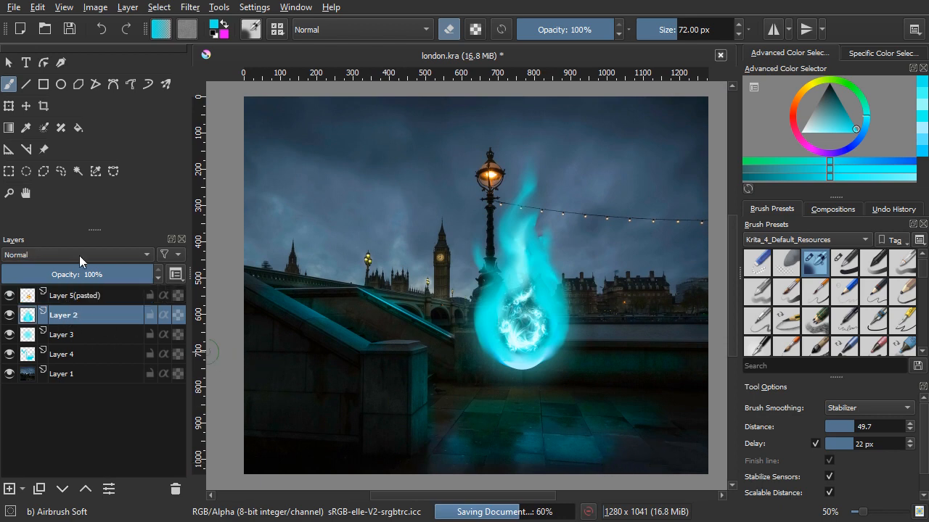
{"action": "left_click", "coordinate": [79, 255]}
{"action": "left_click", "coordinate": [75, 322]}
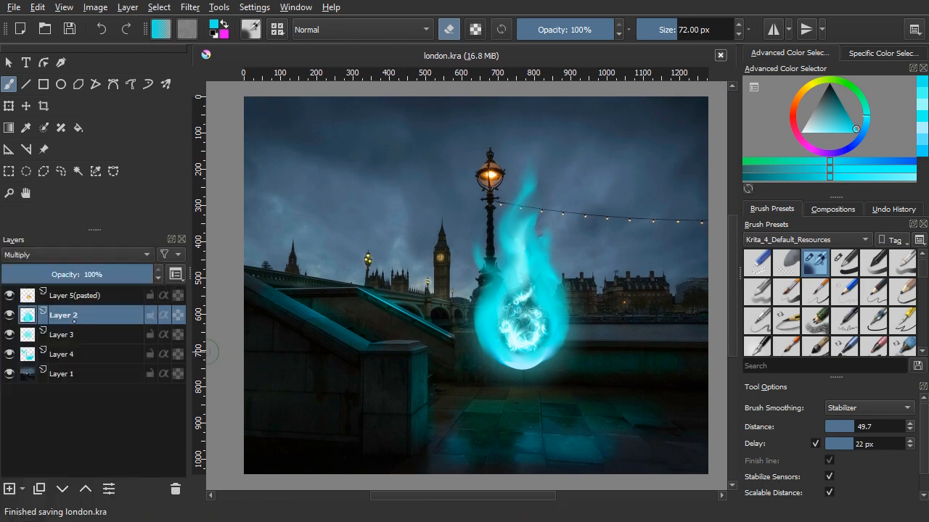
{"action": "left_click", "coordinate": [84, 255]}
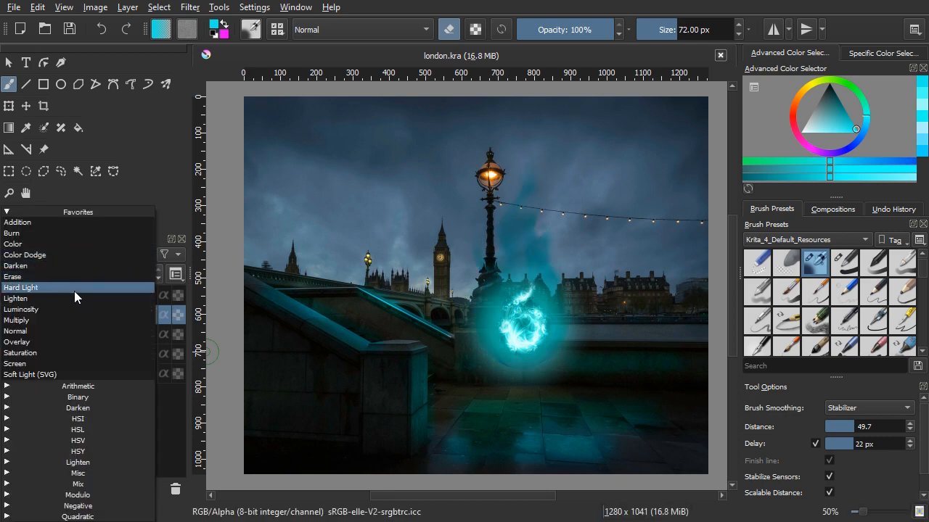
{"action": "left_click", "coordinate": [65, 340]}
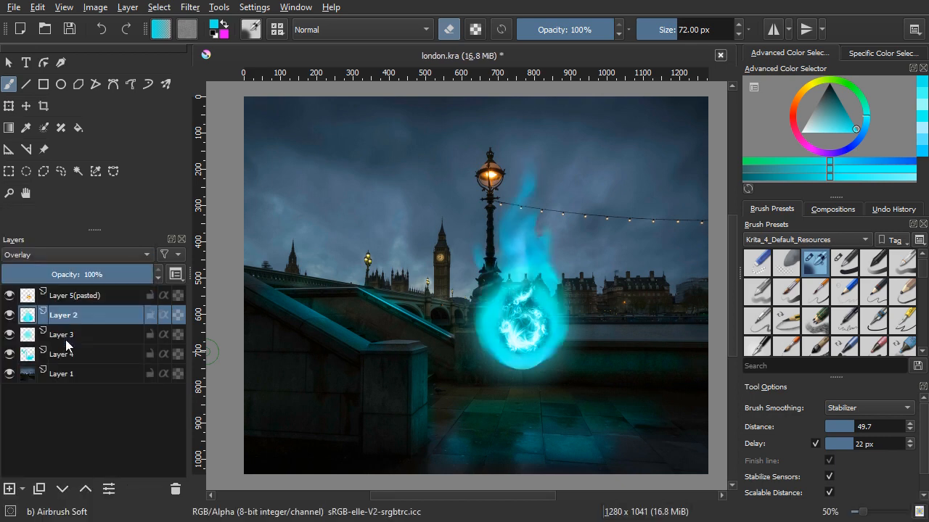
Step: Check the blended flame against the whole night scene and save the changes to london.kra
{"action": "left_click_drag", "start_coordinate": [621, 424], "coordinate": [596, 425]}
{"action": "scroll", "coordinate": [447, 337], "scroll_direction": "up", "scroll_amount": 1}
{"action": "scroll", "coordinate": [618, 413], "scroll_direction": "down", "scroll_amount": 1}
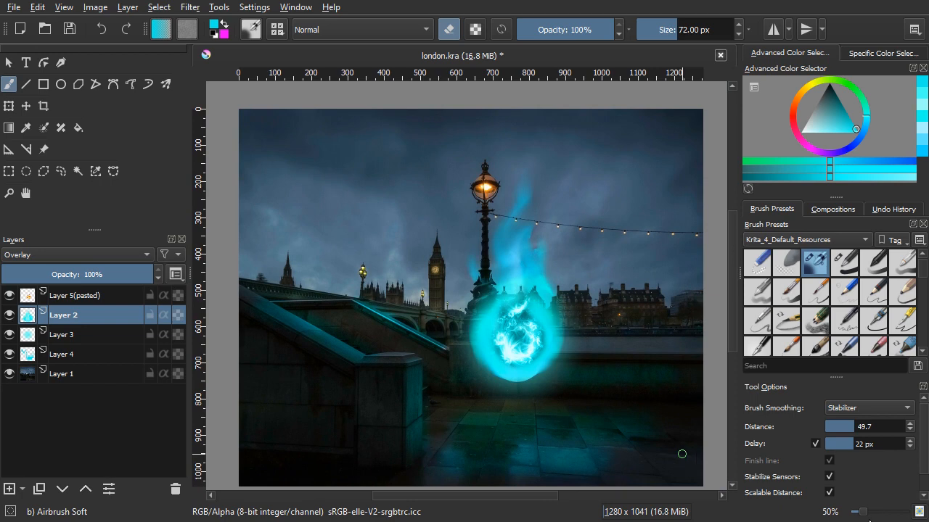
{"action": "key", "text": "ctrl+s"}
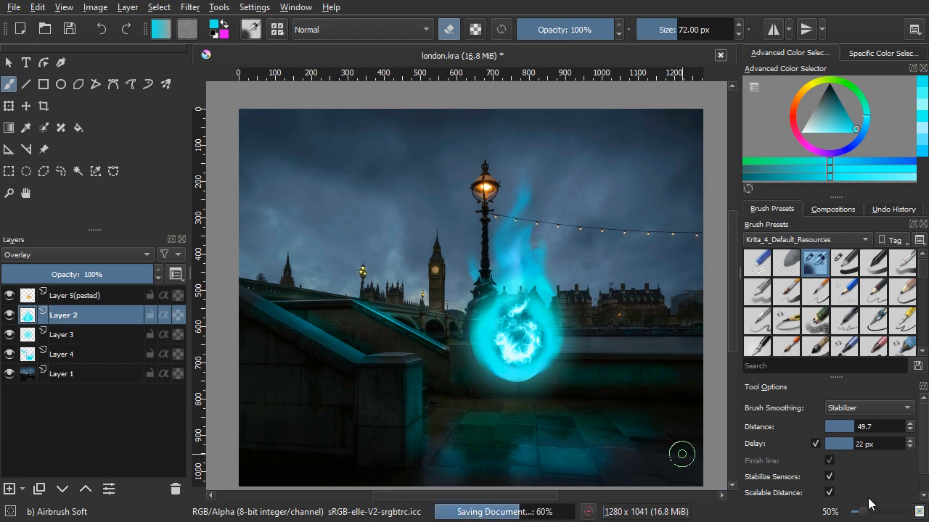
{"action": "left_click_drag", "start_coordinate": [626, 445], "coordinate": [620, 431]}
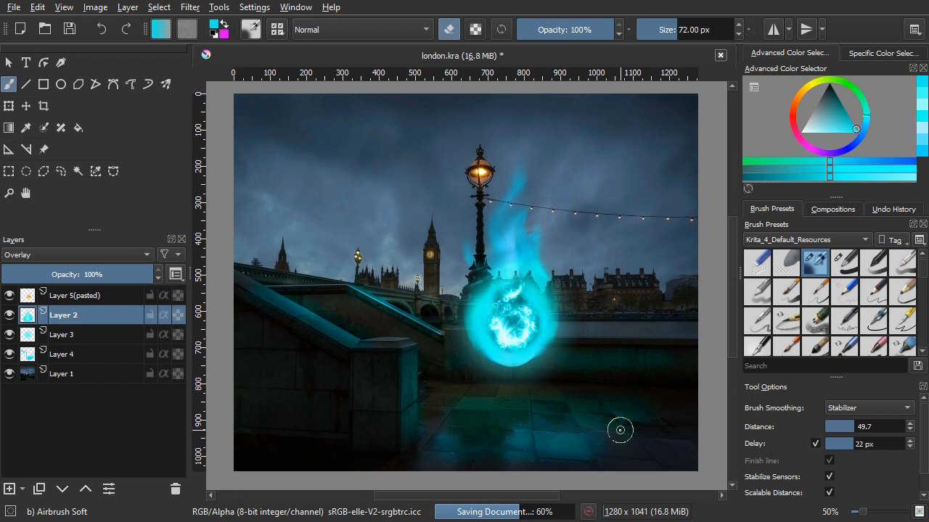